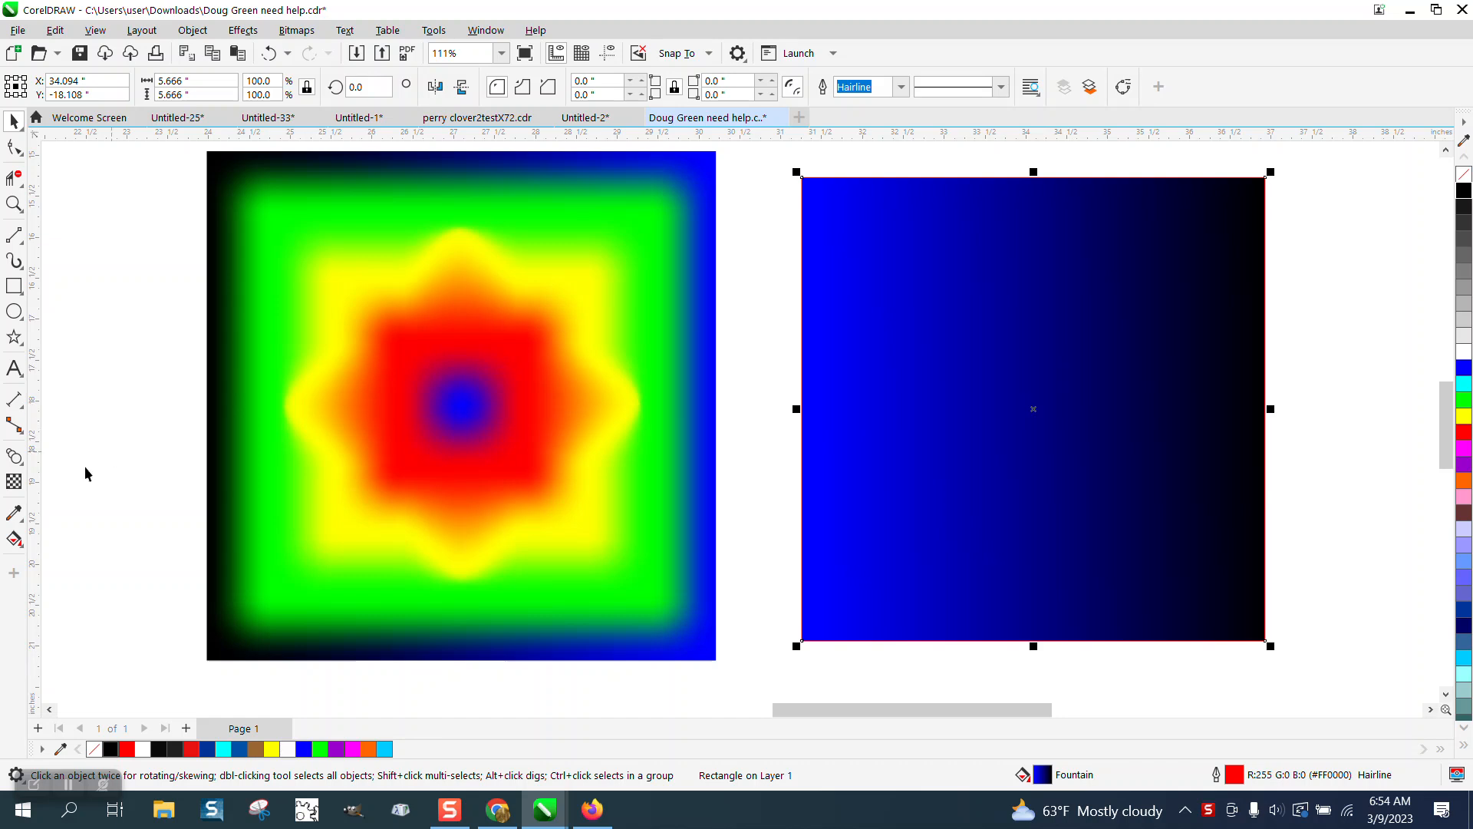
# Step: Move the fountain fill midpoint right and add a blue node so blue holds toward the right edge
pyautogui.click(14, 539)
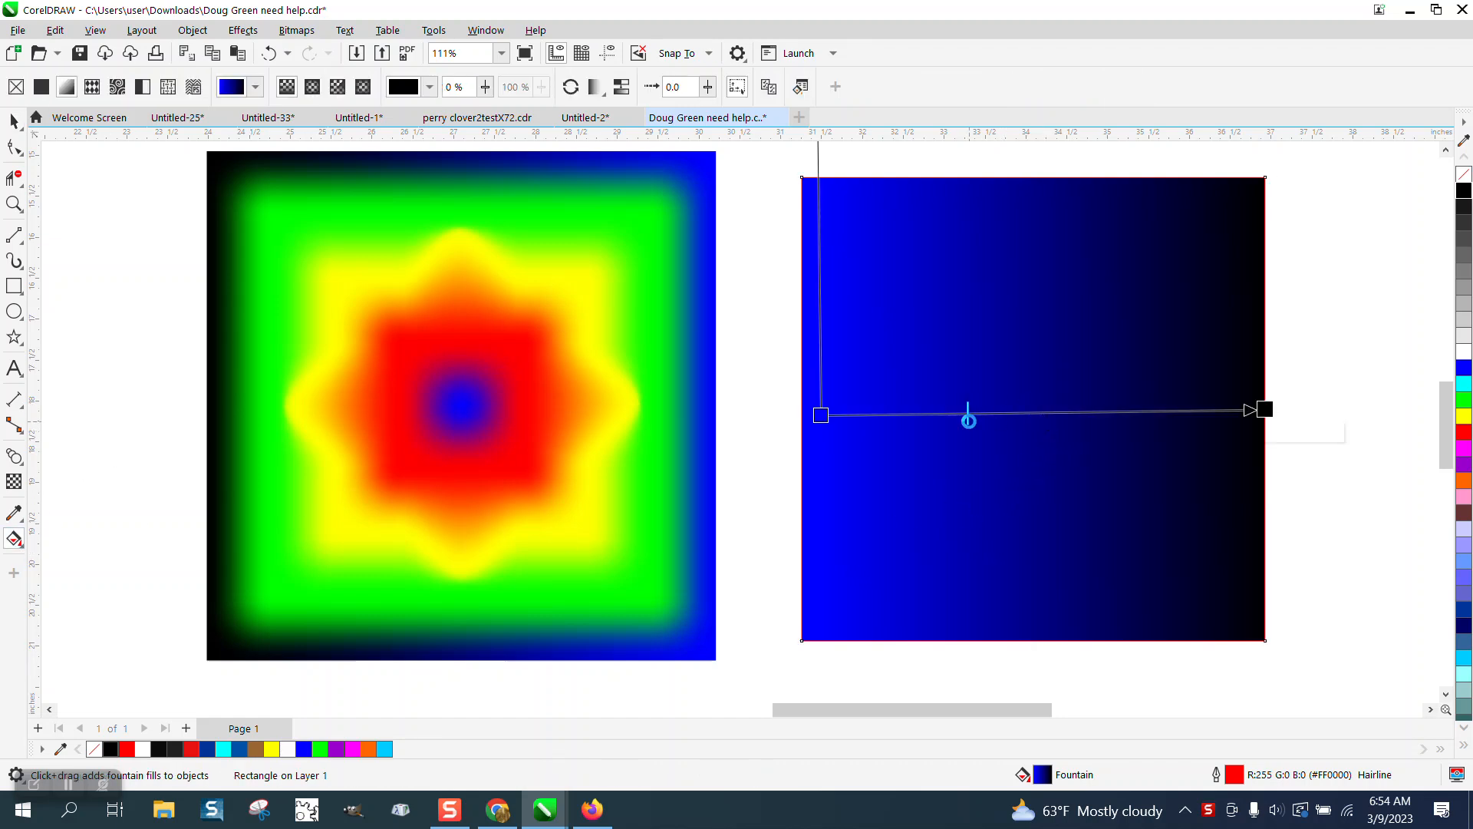
pyautogui.moveTo(968, 421); pyautogui.dragTo(1087, 415)
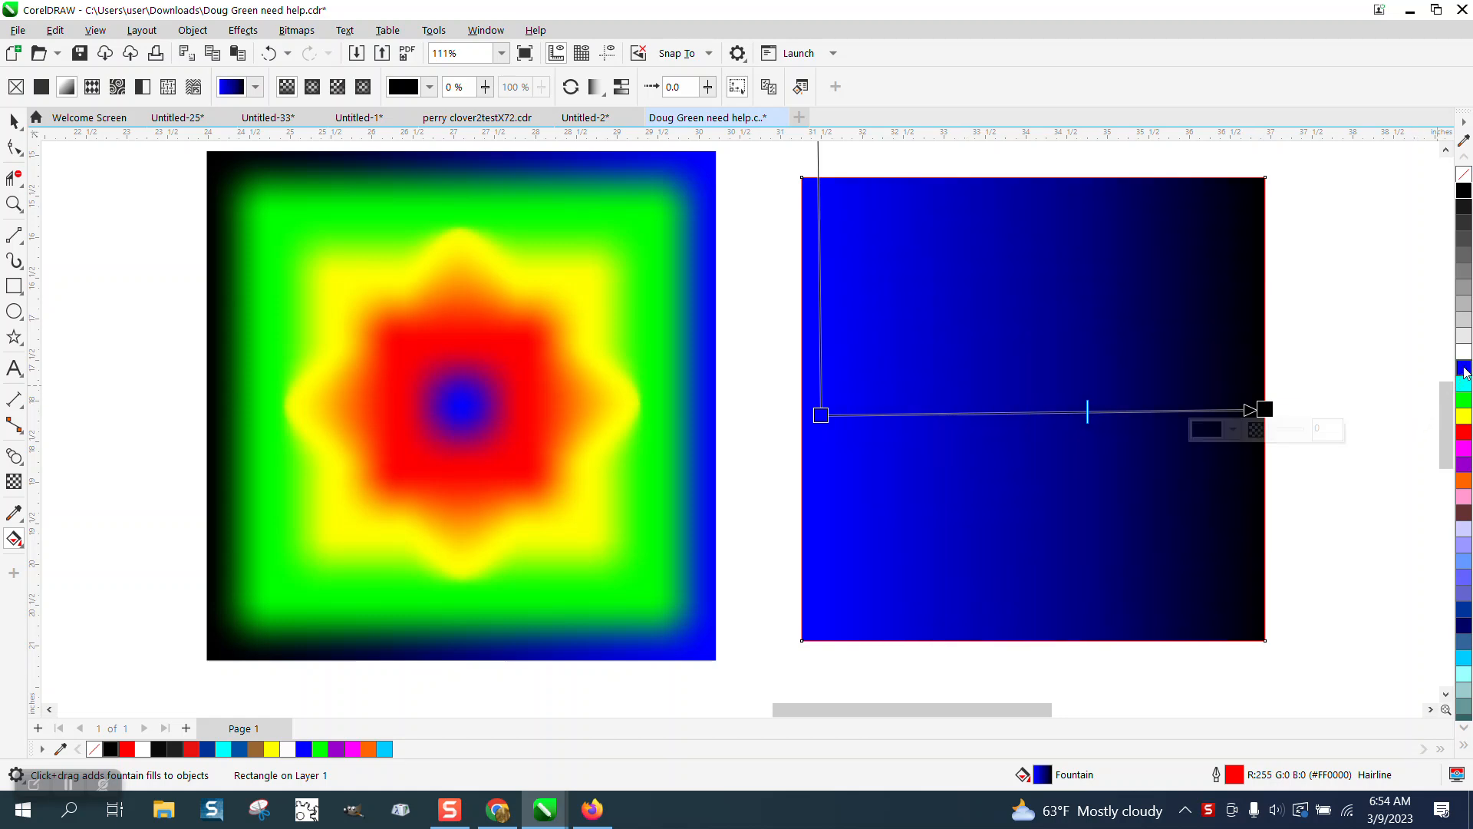
pyautogui.moveTo(1388, 399); pyautogui.dragTo(1021, 412)
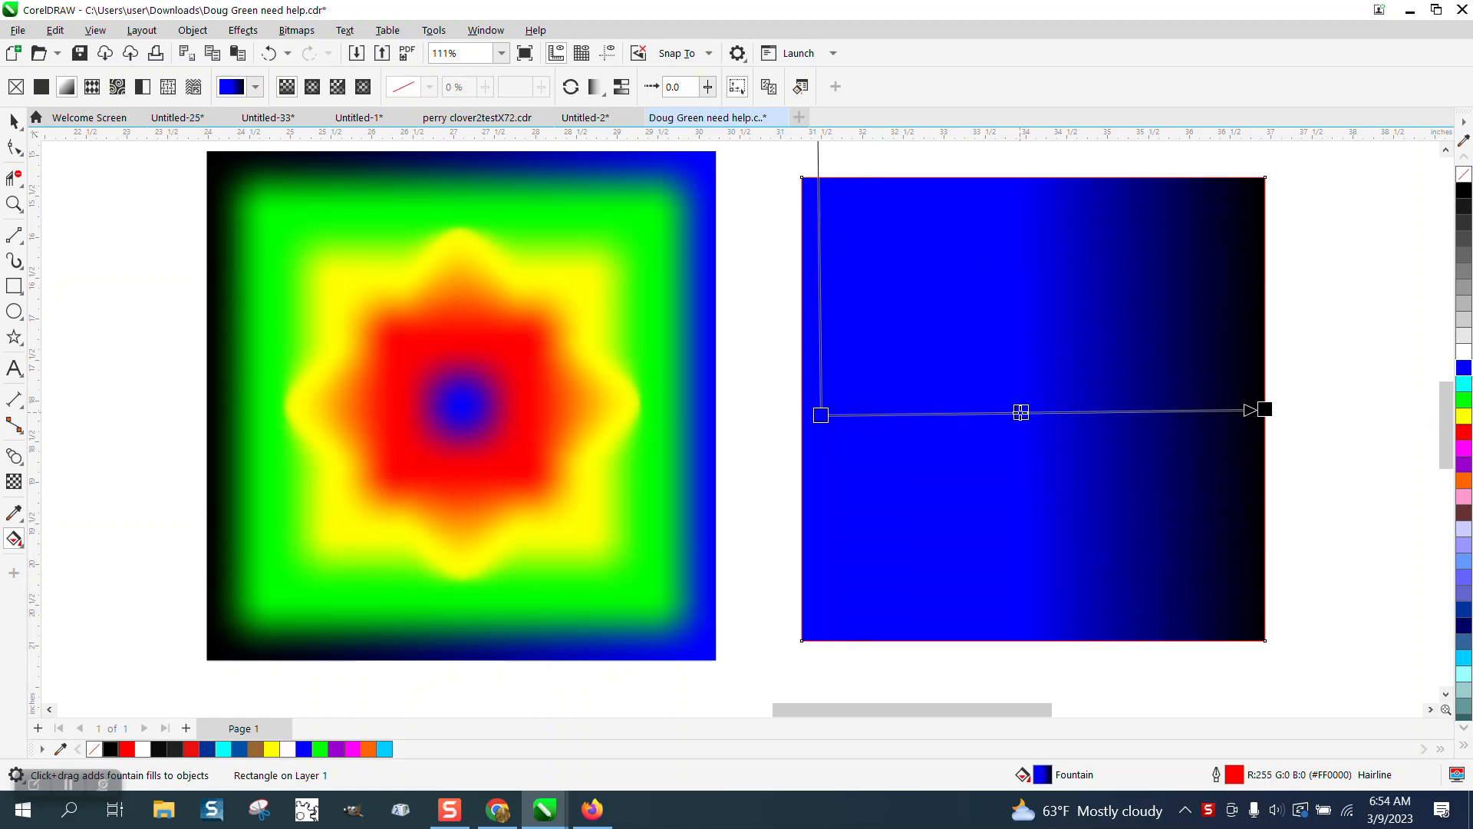
pyautogui.click(14, 121)
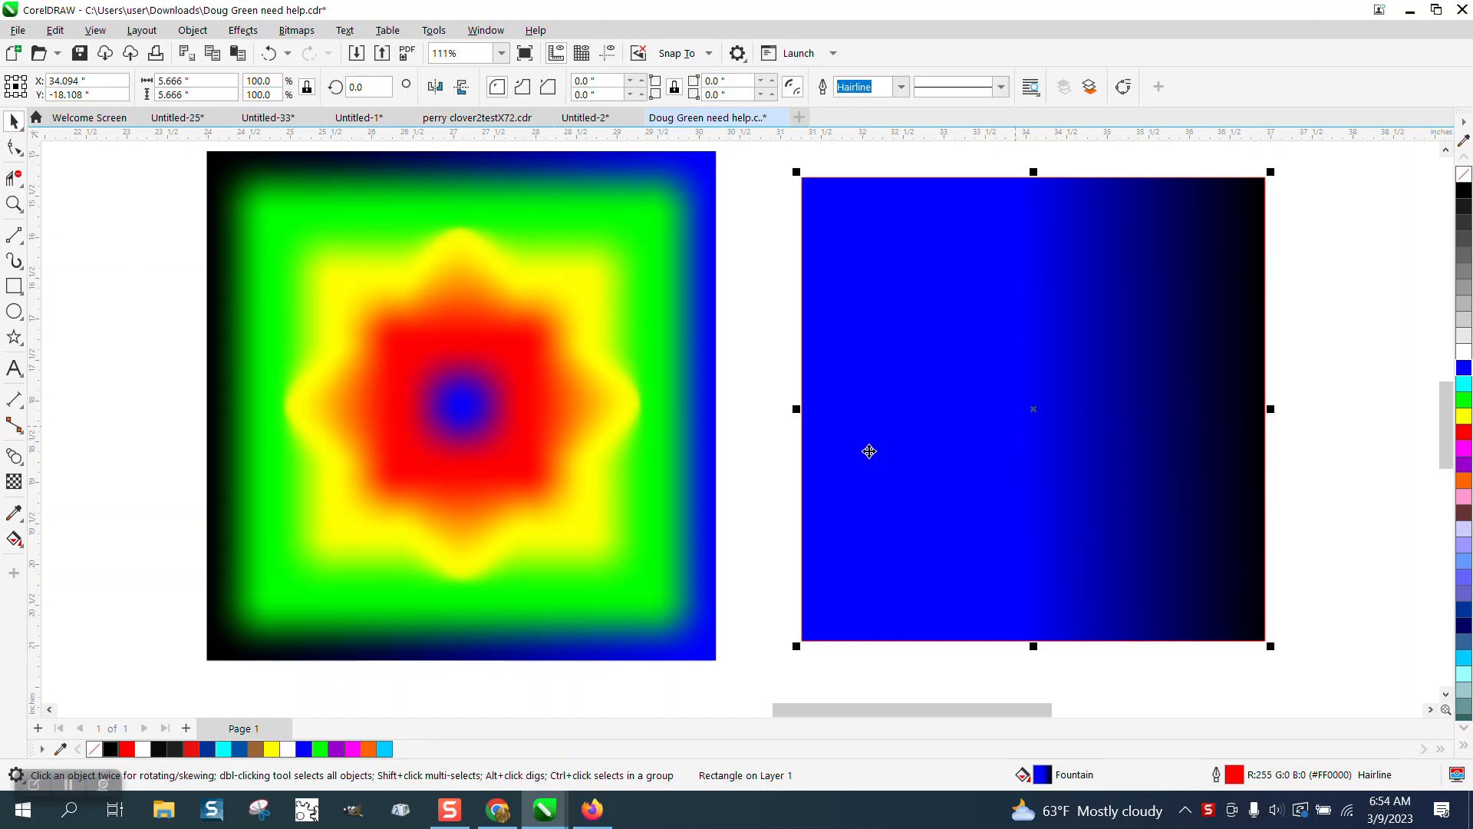
pyautogui.click(27, 546)
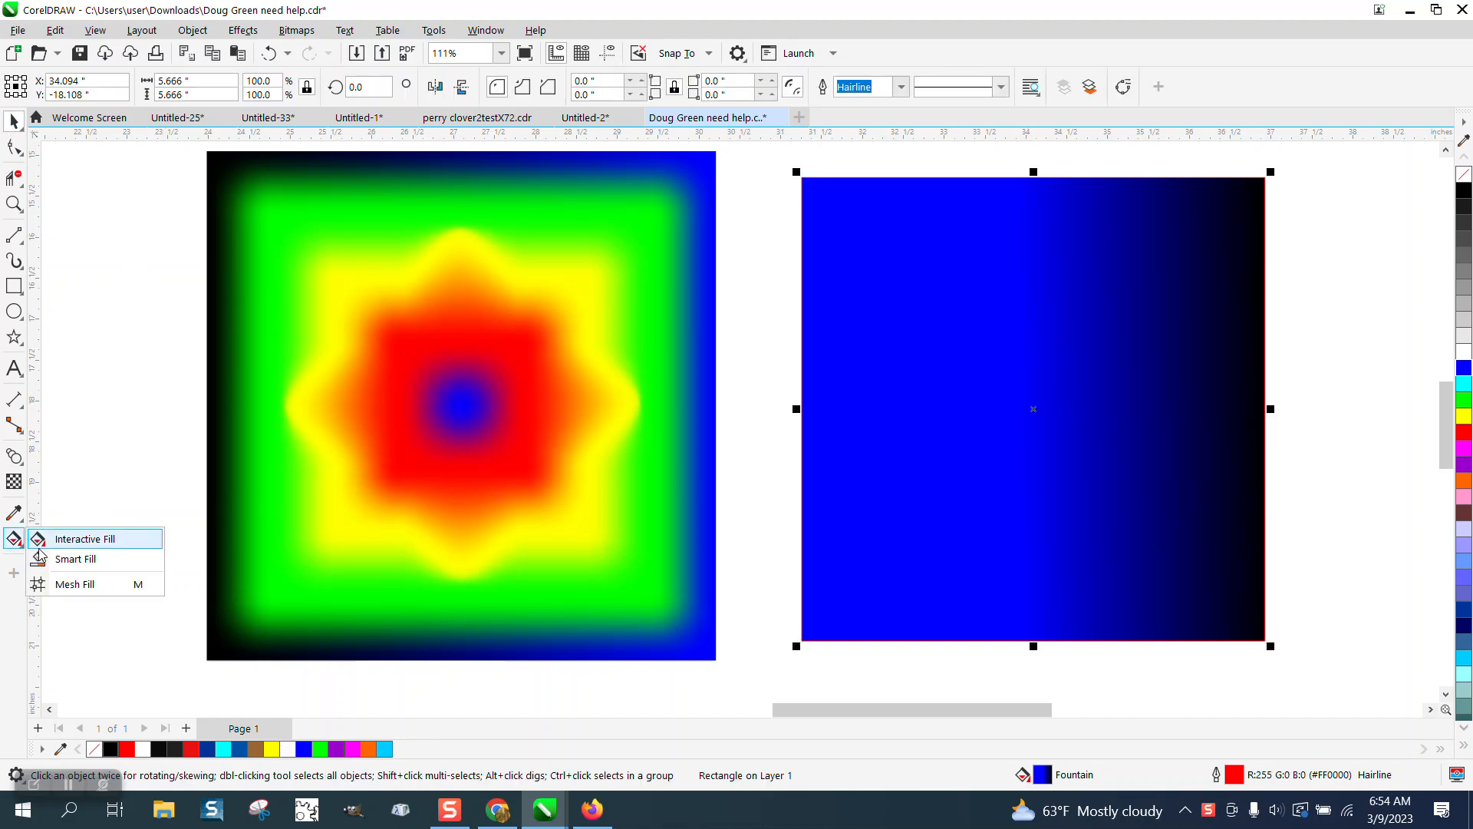
# Step: Apply a mesh fill with 10 columns and 10 rows to the blue square, then zoom in on it
pyautogui.click(64, 584)
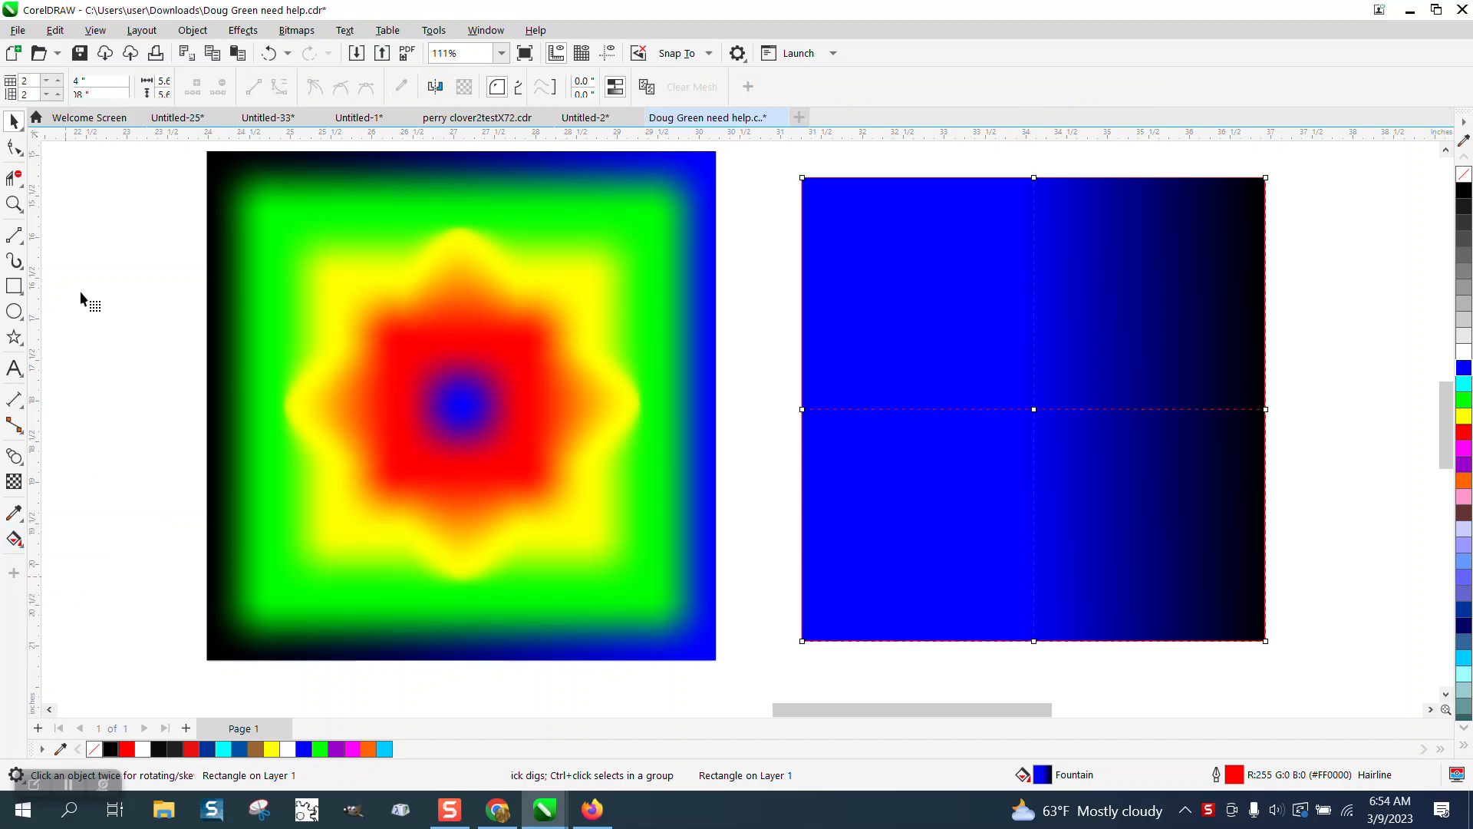
pyautogui.click(59, 79)
pyautogui.click(58, 80)
pyautogui.click(58, 79)
pyautogui.click(58, 80)
pyautogui.click(59, 80)
pyautogui.click(59, 80)
pyautogui.click(57, 80)
pyautogui.click(57, 80)
pyautogui.click(56, 93)
pyautogui.click(56, 93)
pyautogui.click(57, 94)
pyautogui.click(56, 93)
pyautogui.click(56, 93)
pyautogui.click(57, 94)
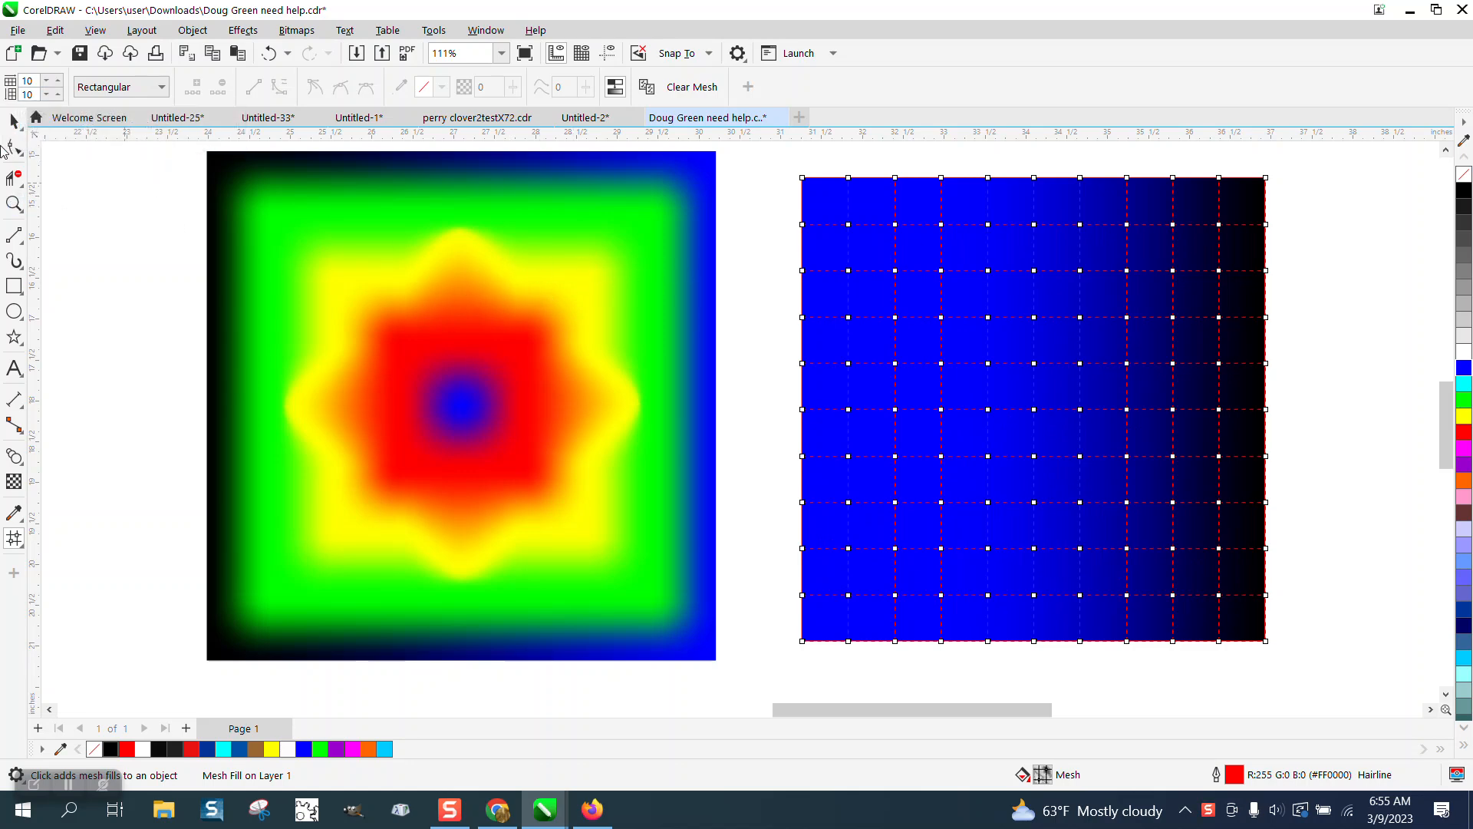
pyautogui.click(14, 204)
pyautogui.moveTo(789, 171); pyautogui.dragTo(1262, 613)
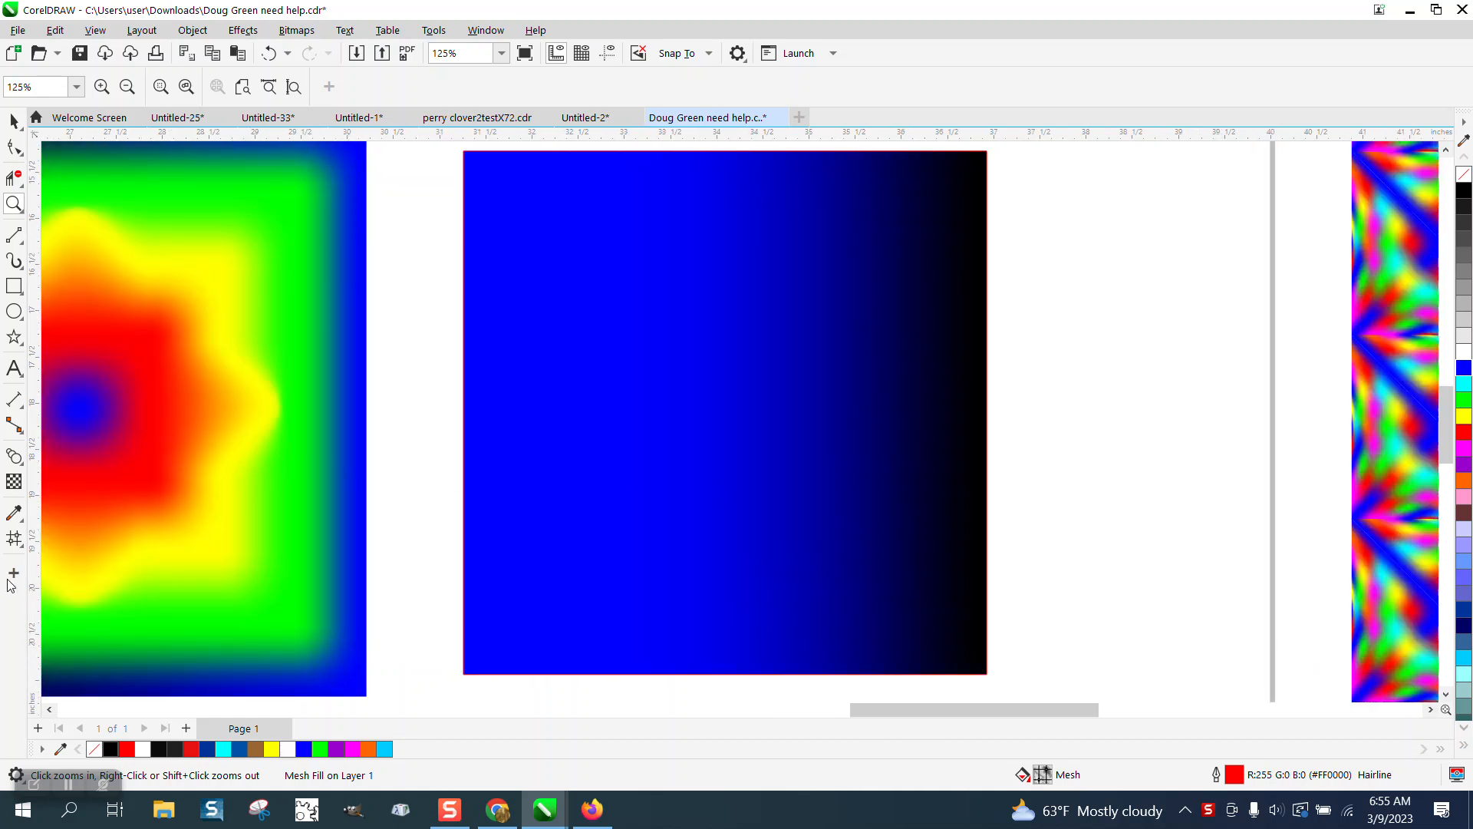
# Step: Colour nested rings of mesh nodes yellow, red, blue and green from outside in
pyautogui.click(14, 539)
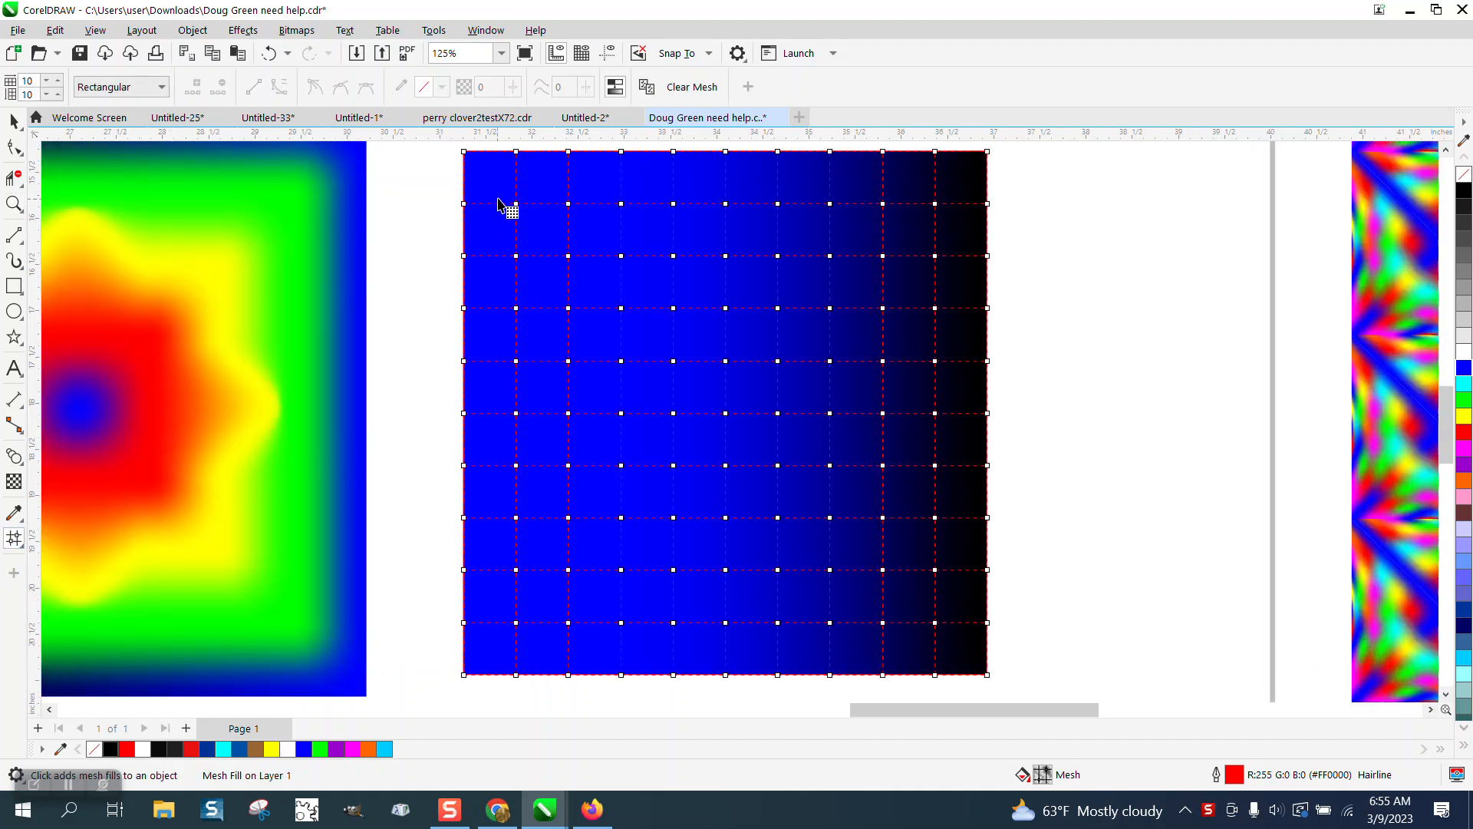
pyautogui.moveTo(505, 182); pyautogui.dragTo(953, 657)
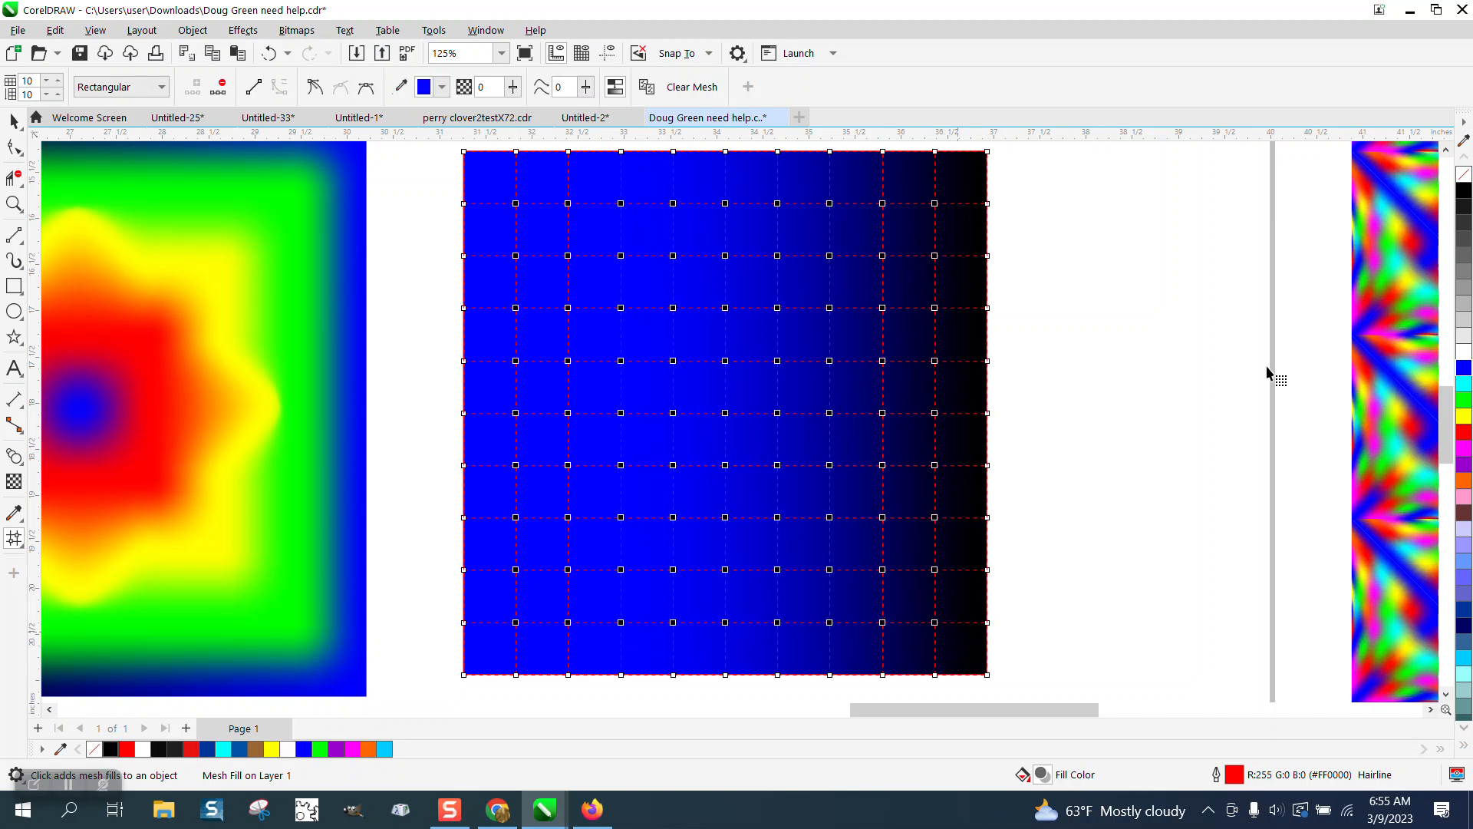
pyautogui.click(1463, 416)
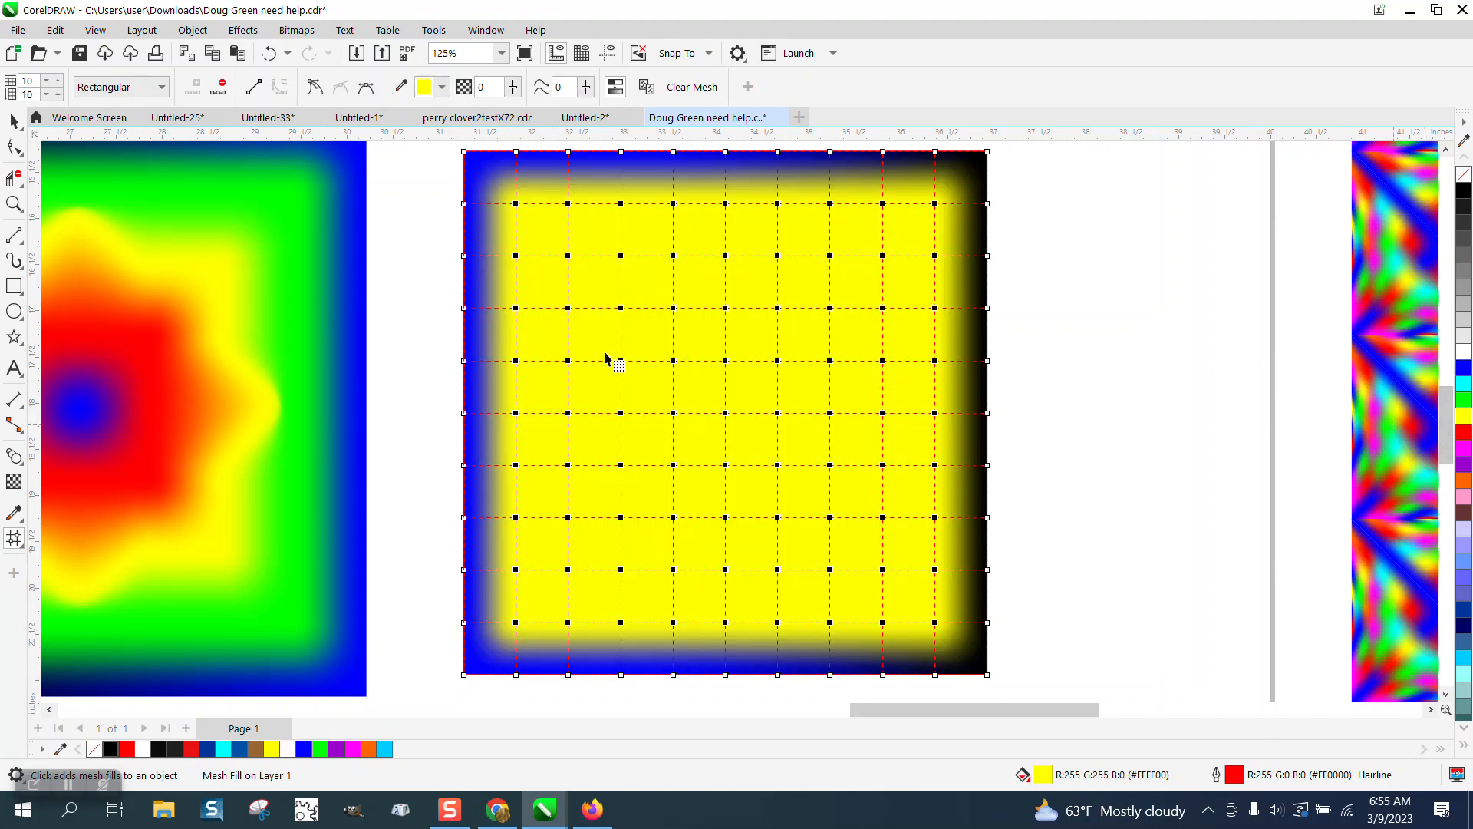
pyautogui.moveTo(556, 230); pyautogui.dragTo(899, 601)
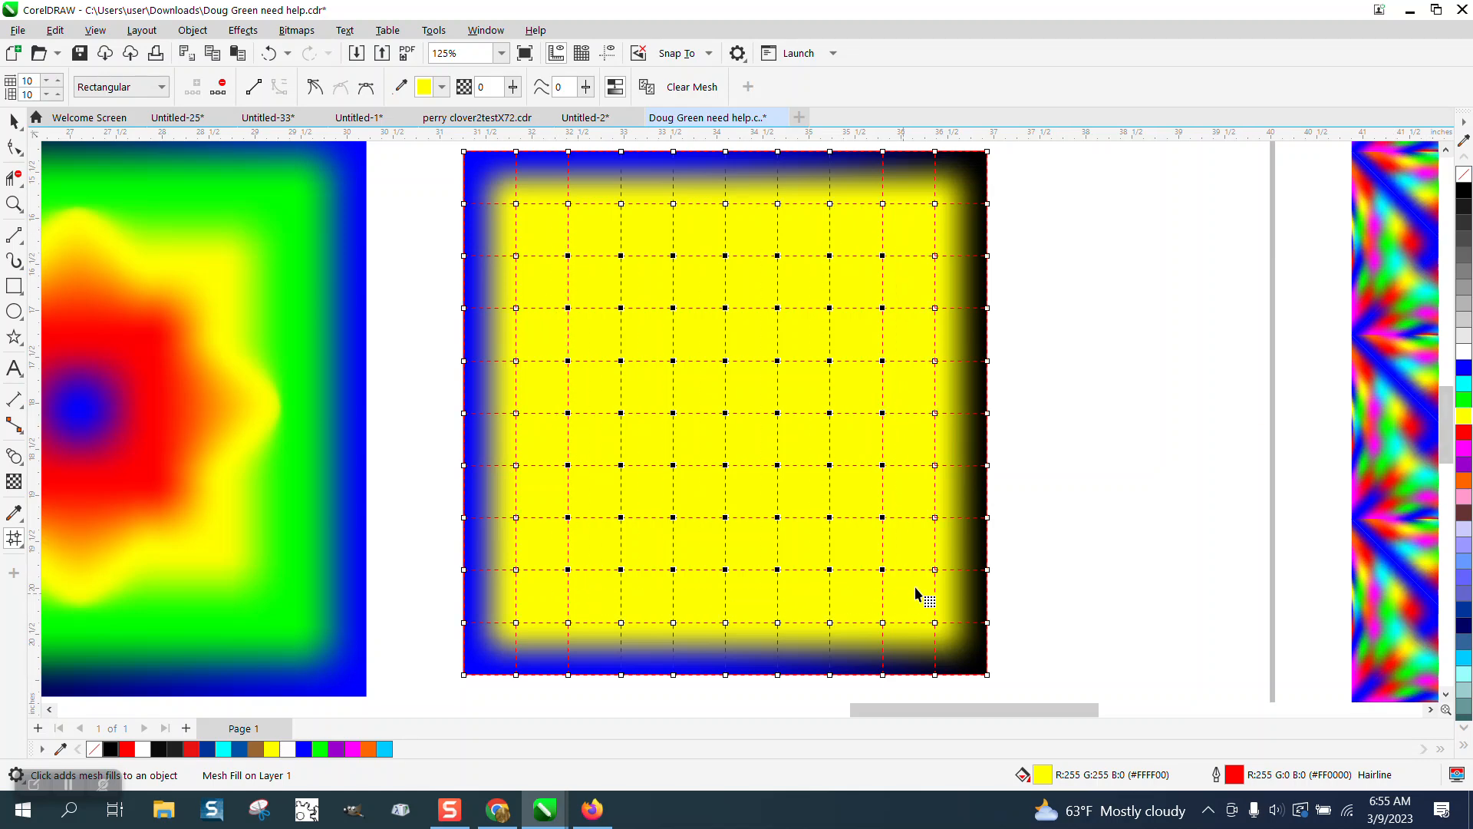
pyautogui.click(1464, 433)
pyautogui.moveTo(603, 282); pyautogui.dragTo(856, 554)
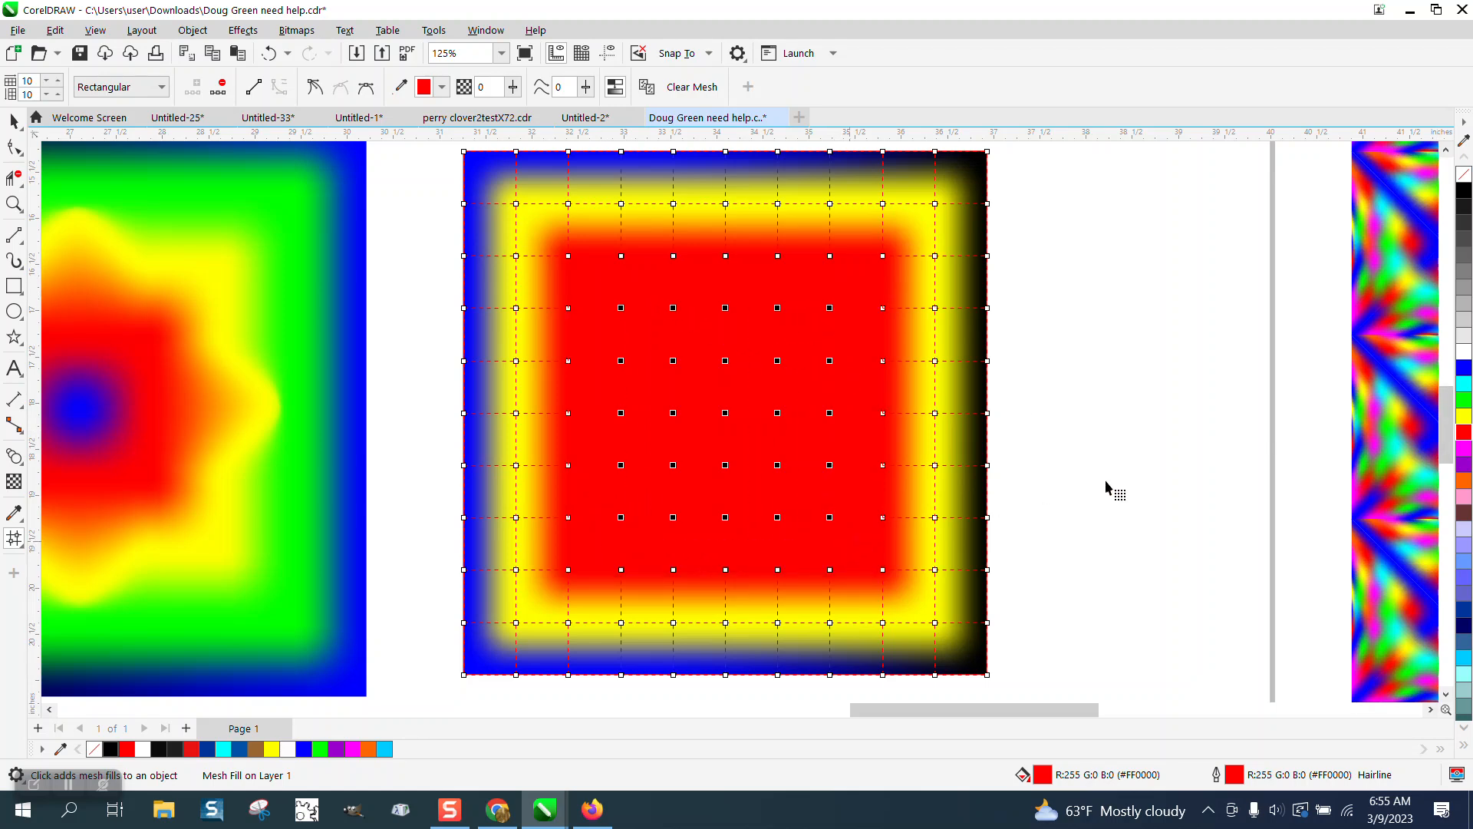
pyautogui.click(1464, 368)
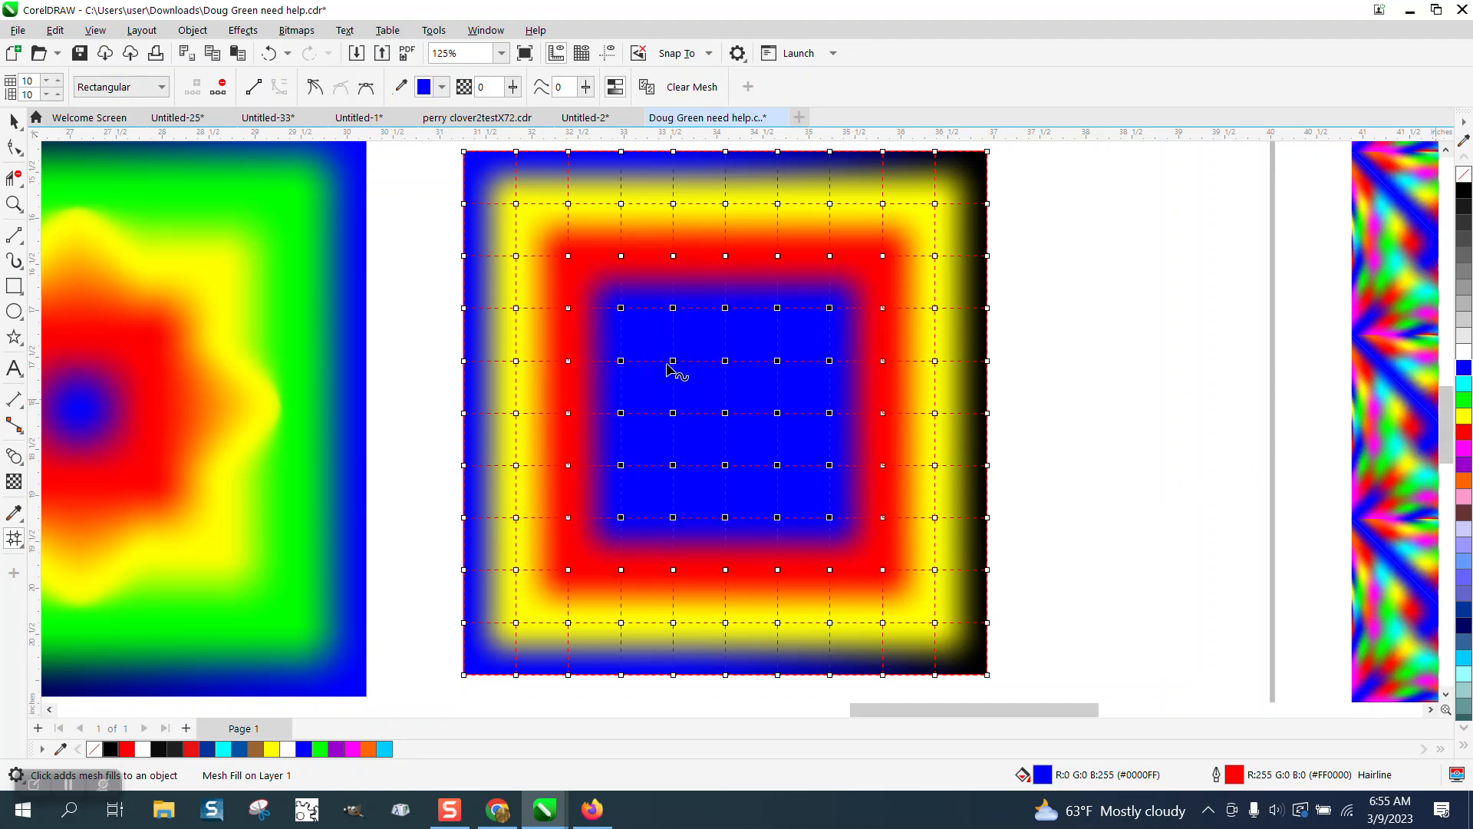
pyautogui.moveTo(652, 336); pyautogui.dragTo(829, 504)
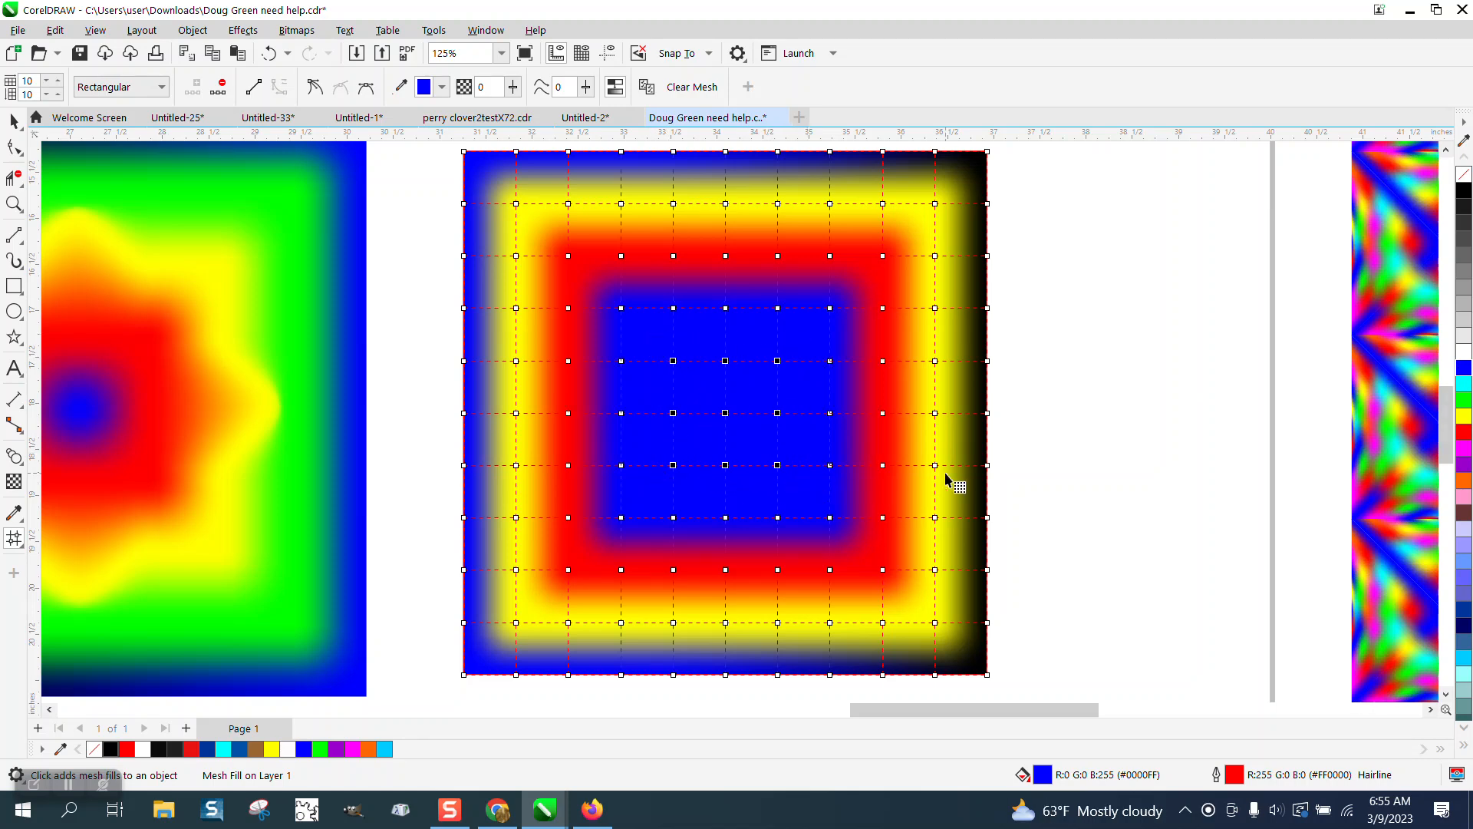
pyautogui.click(1465, 400)
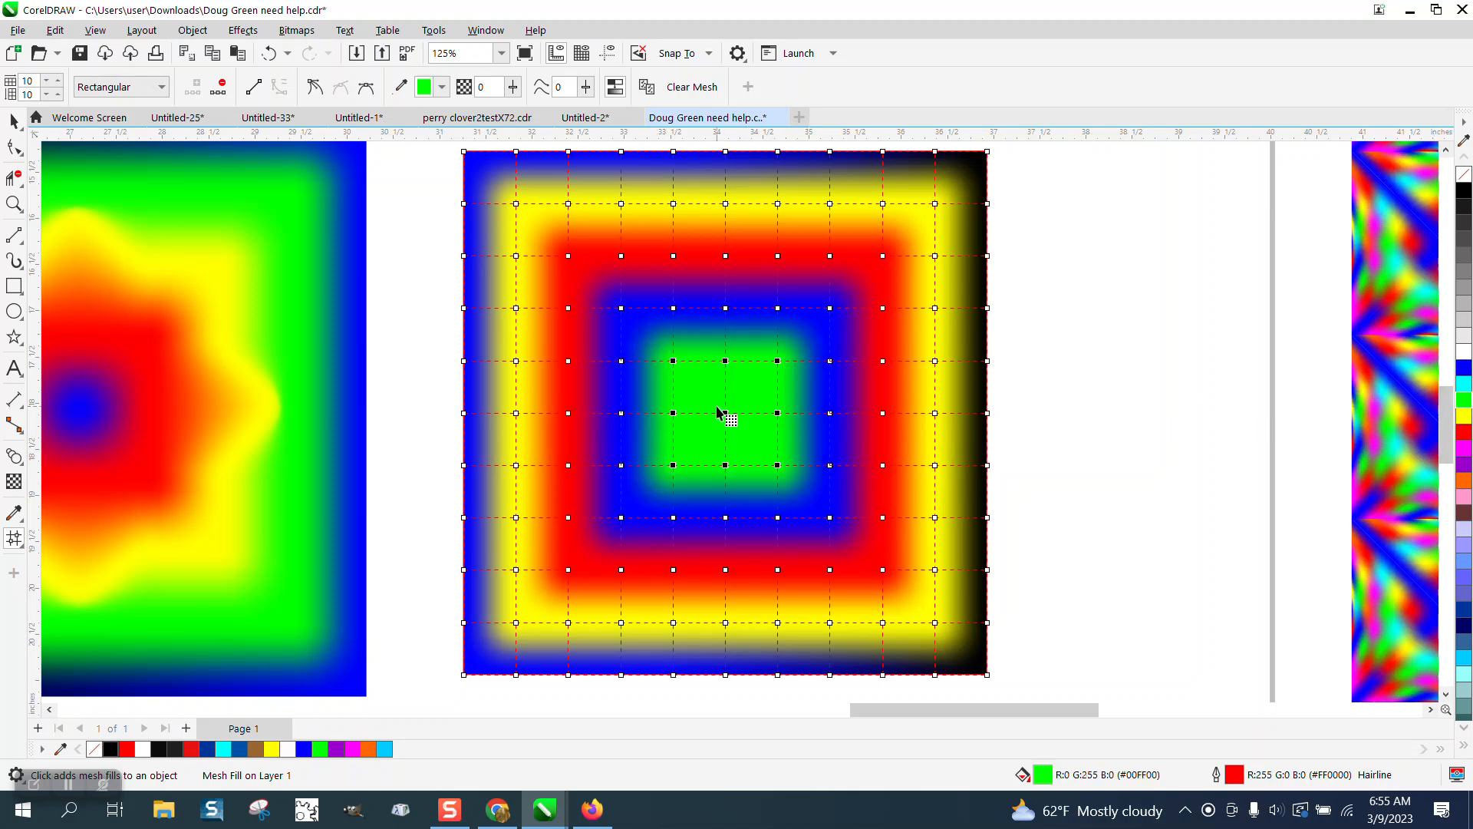
# Step: Make the single centre mesh node blue
pyautogui.click(747, 398)
pyautogui.click(731, 414)
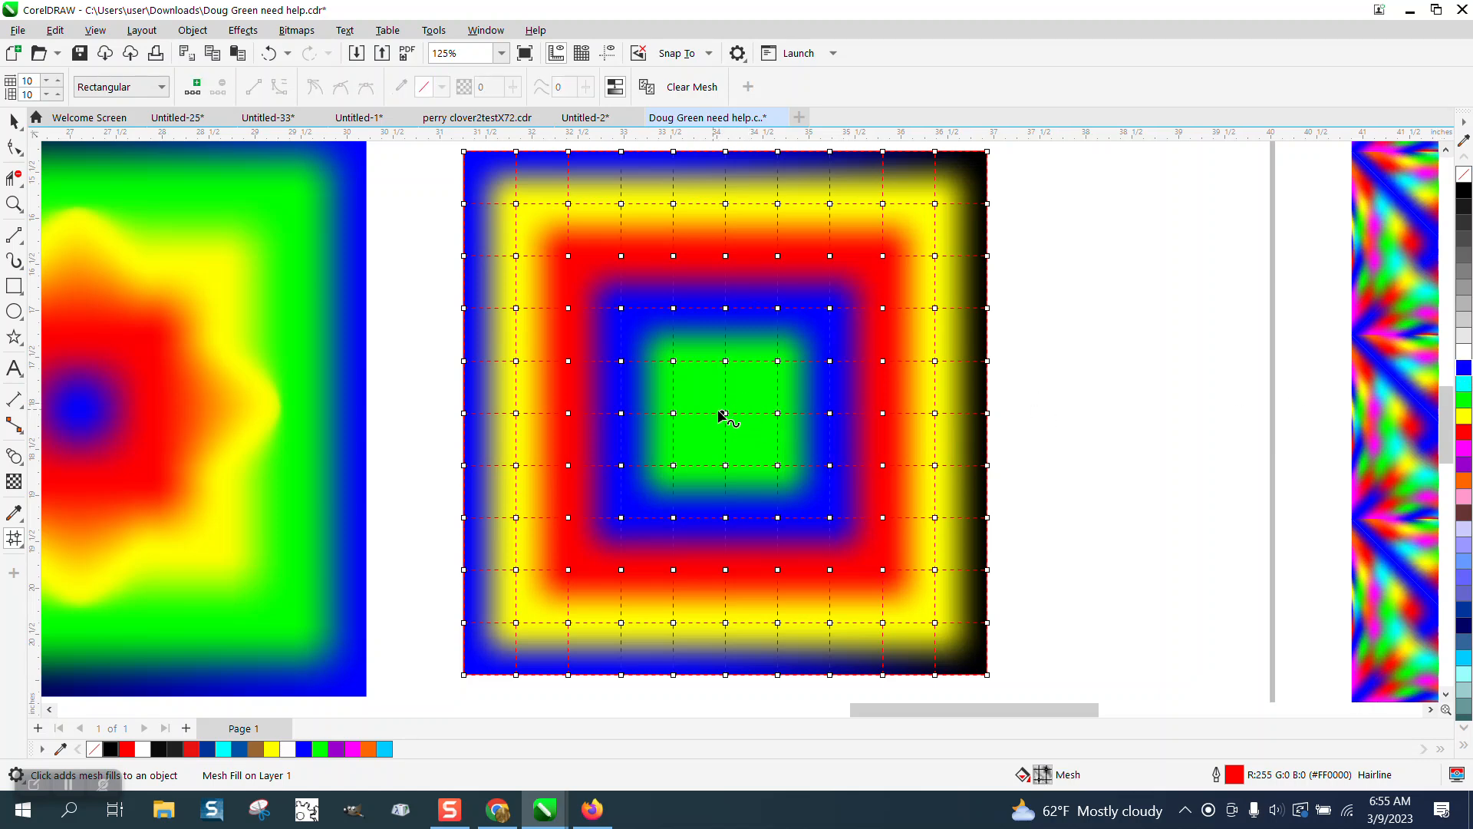
pyautogui.click(725, 414)
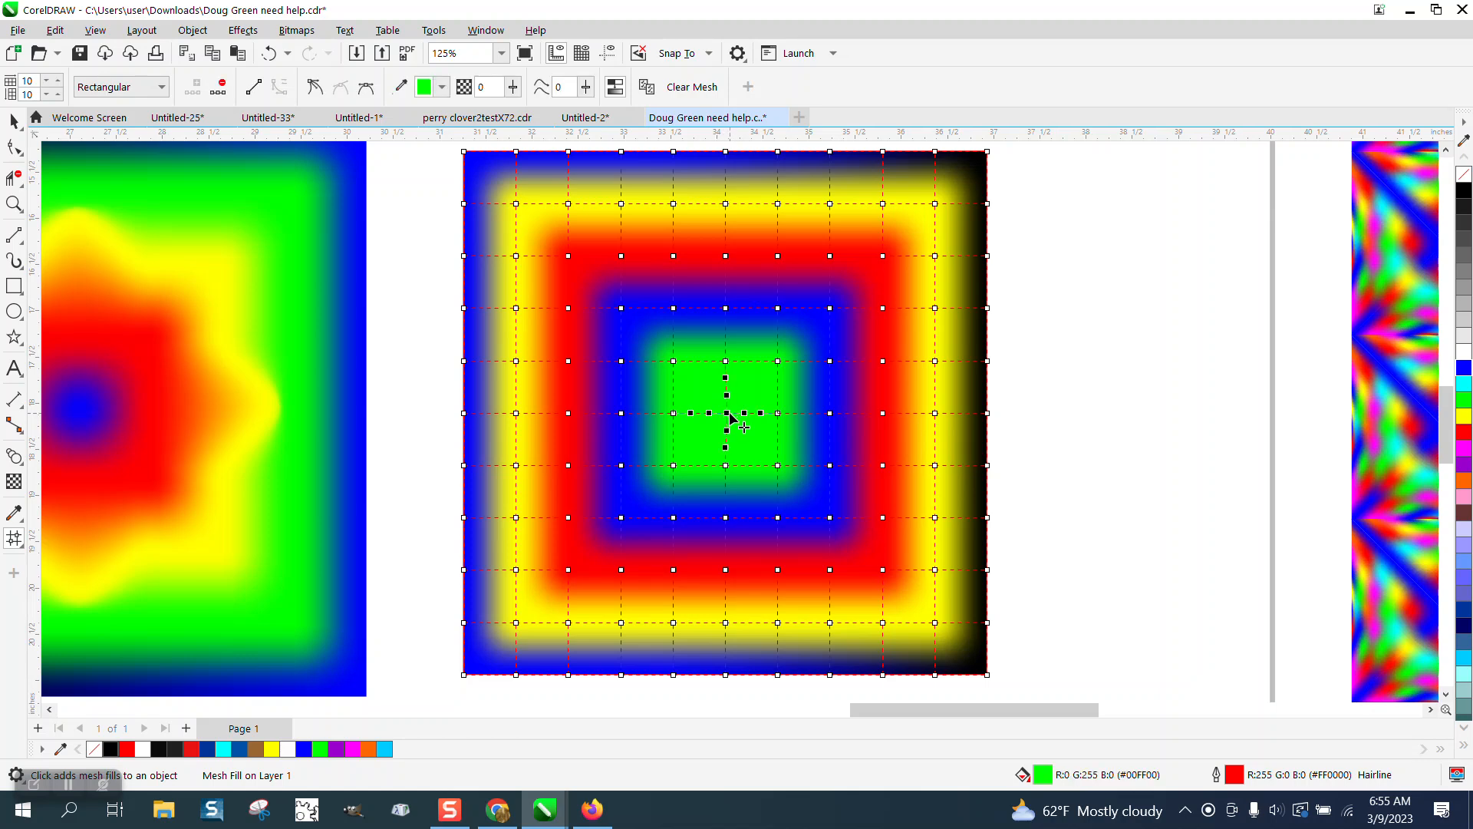
pyautogui.click(269, 53)
pyautogui.moveTo(1379, 399); pyautogui.dragTo(729, 416)
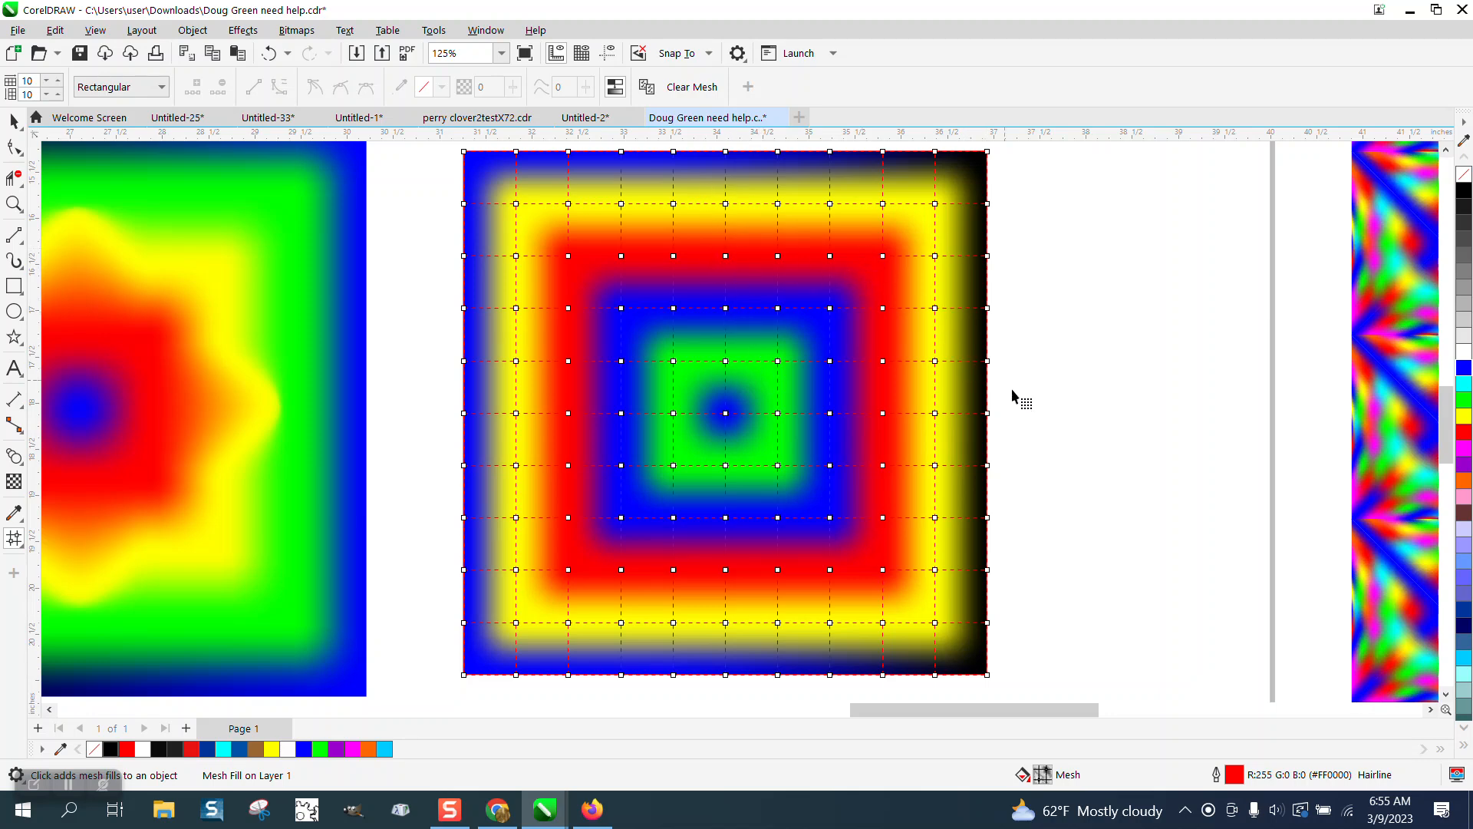
# Step: Bend the right-side mesh bands into a pointed notch and select the top-centre node column
pyautogui.moveTo(969, 403); pyautogui.dragTo(819, 449)
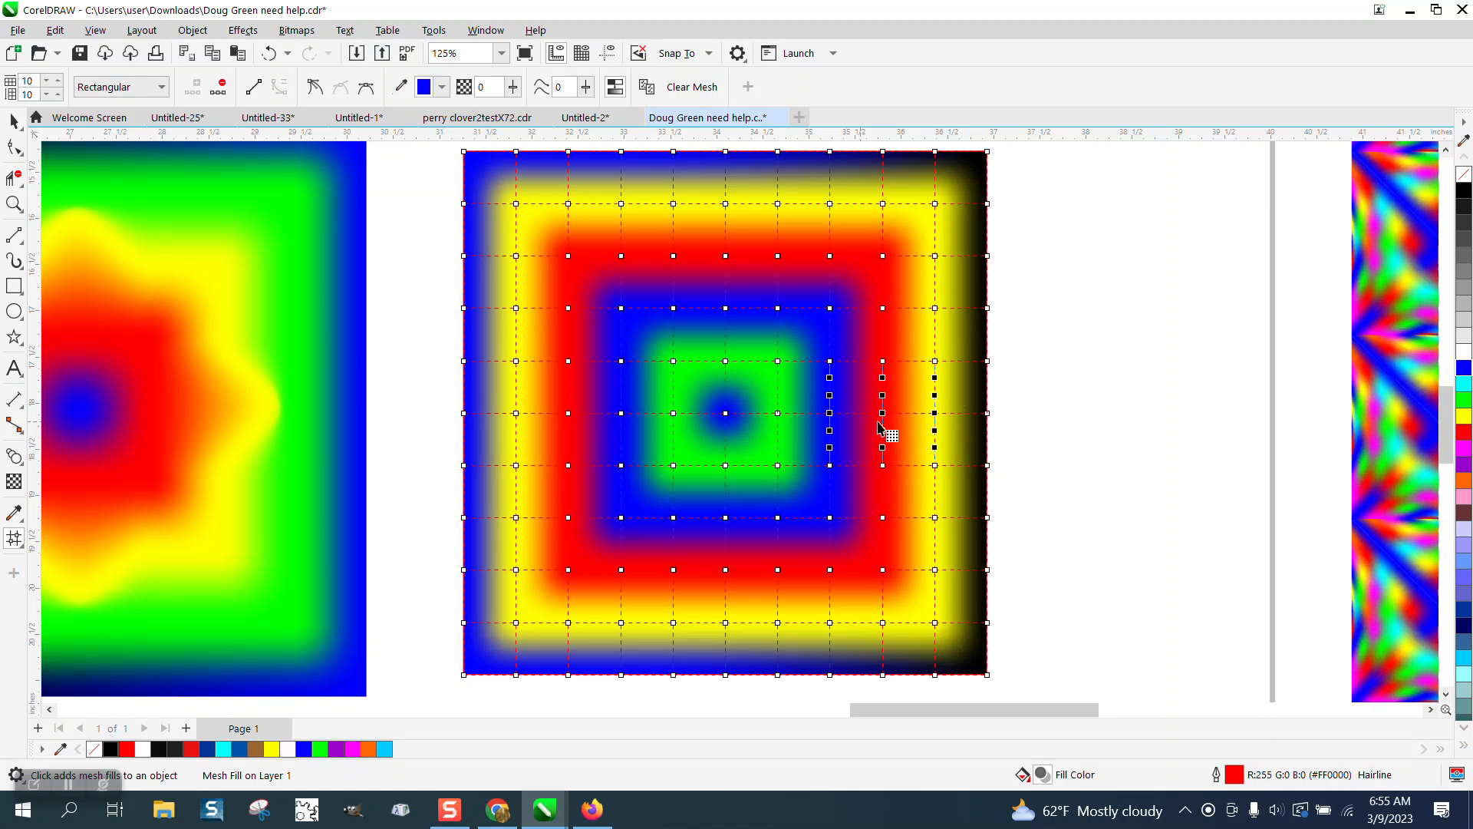
pyautogui.moveTo(882, 414); pyautogui.dragTo(924, 419)
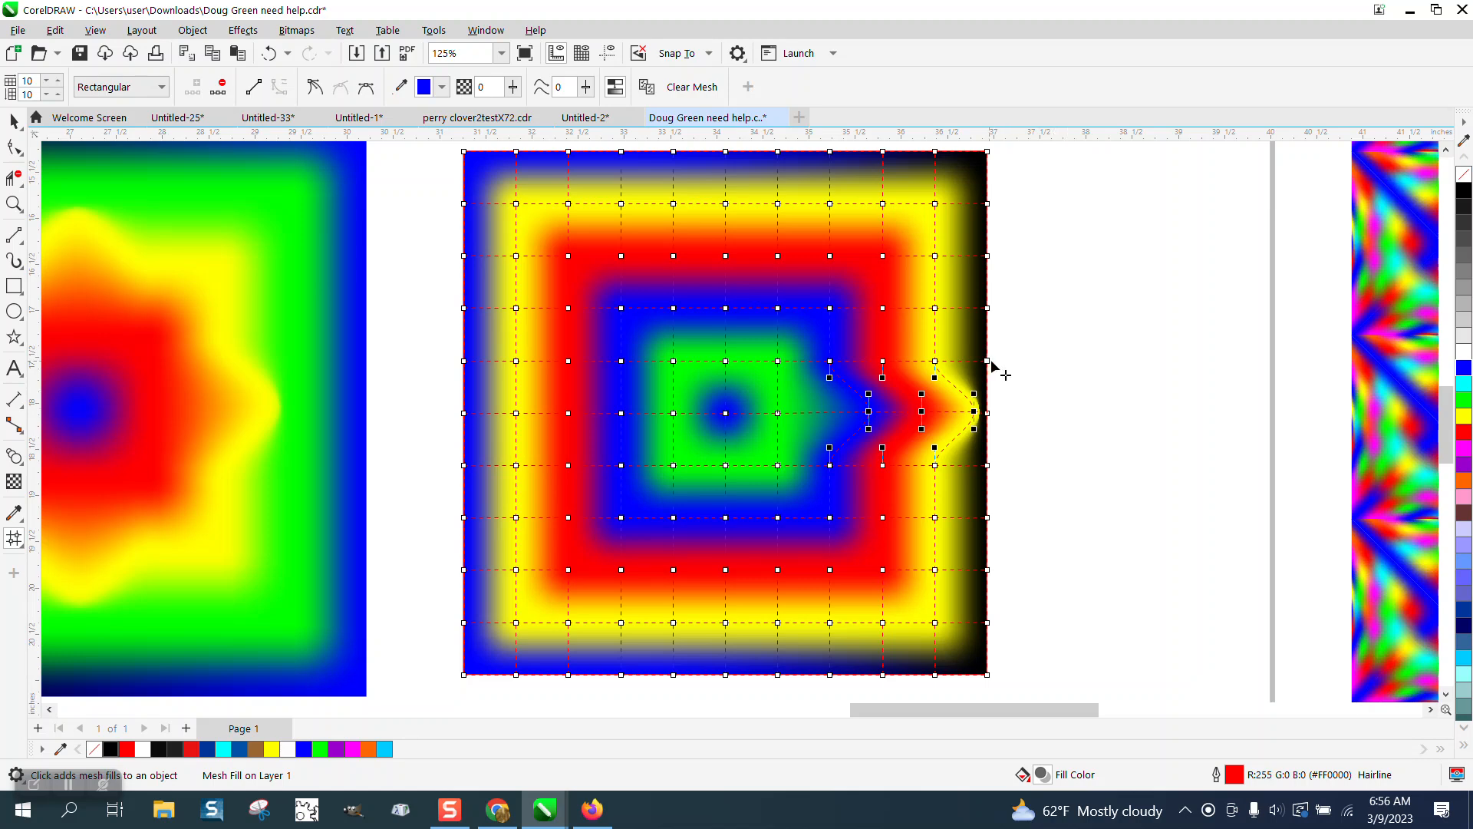
pyautogui.moveTo(990, 362); pyautogui.dragTo(1063, 362)
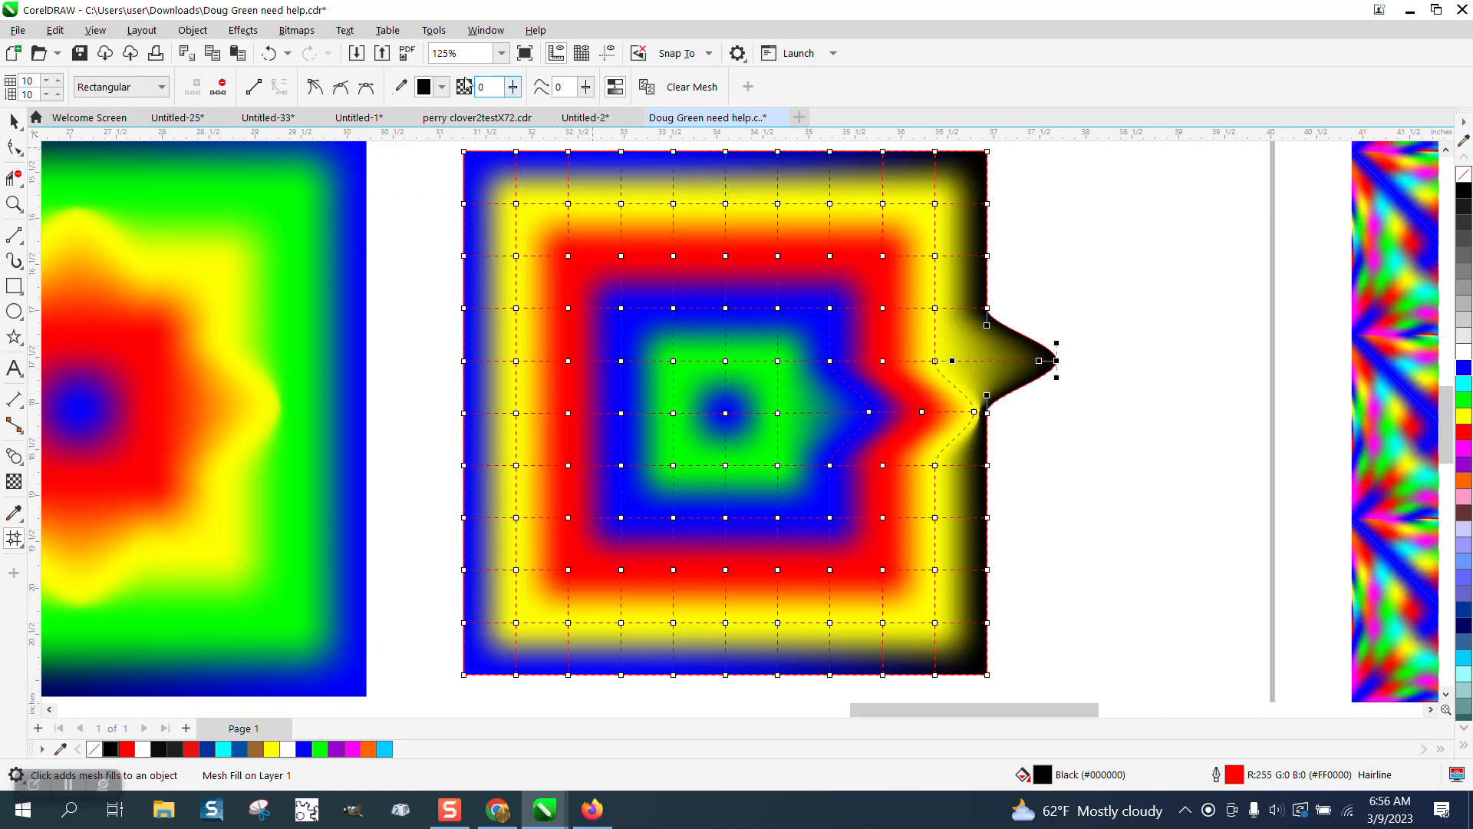
pyautogui.click(269, 52)
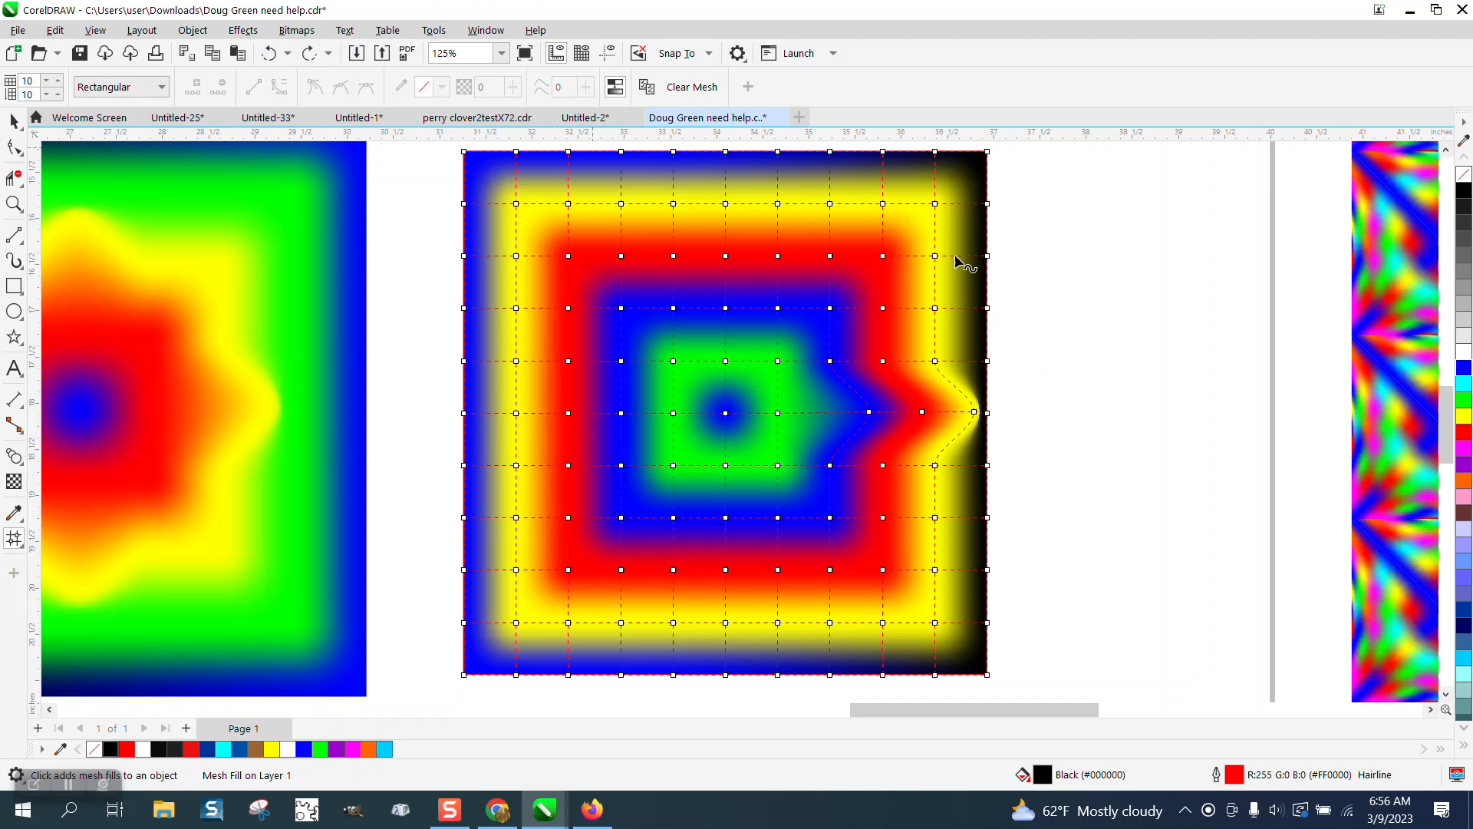
pyautogui.moveTo(989, 260); pyautogui.dragTo(935, 255)
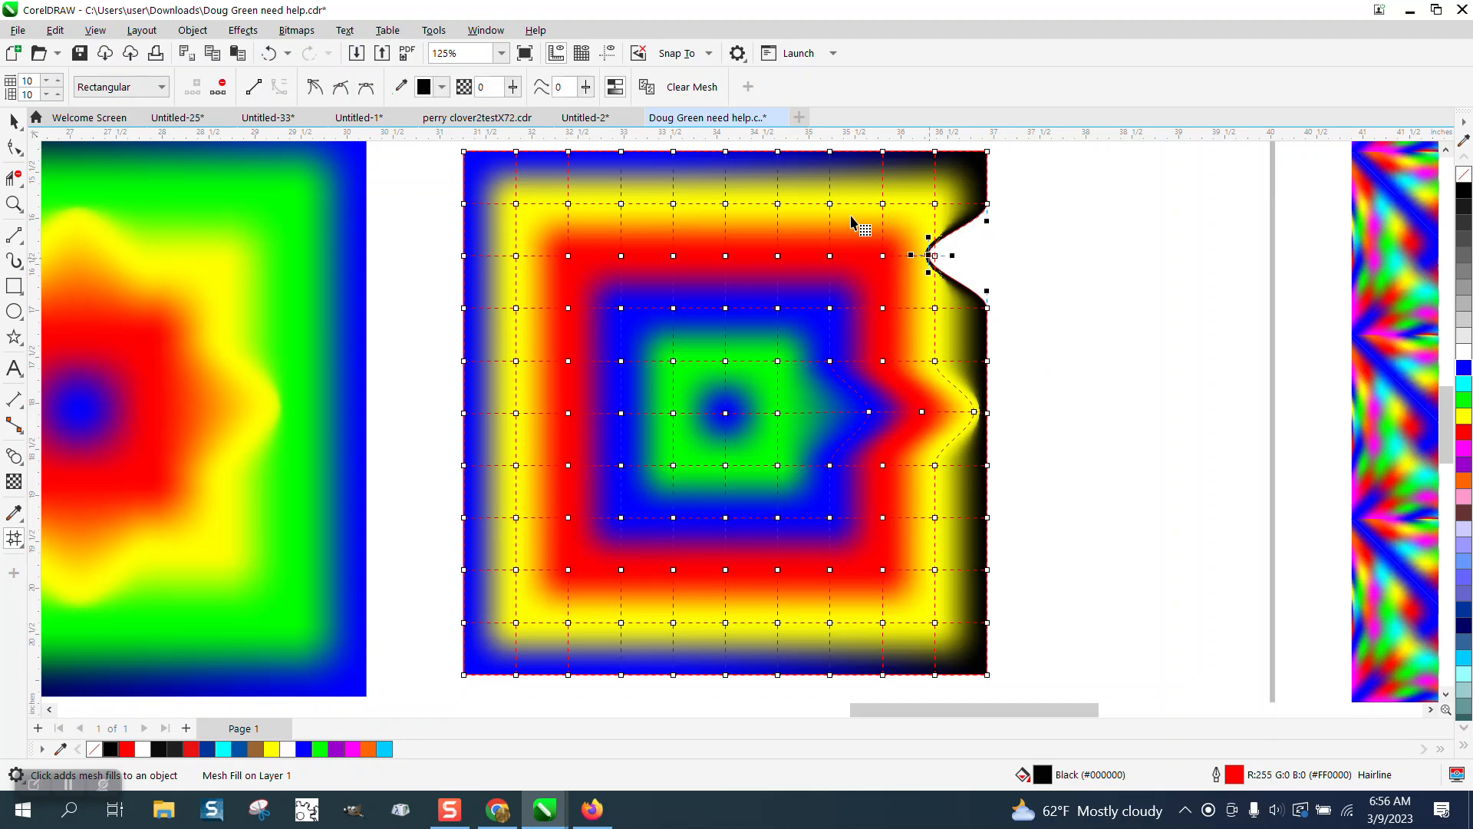
pyautogui.click(269, 53)
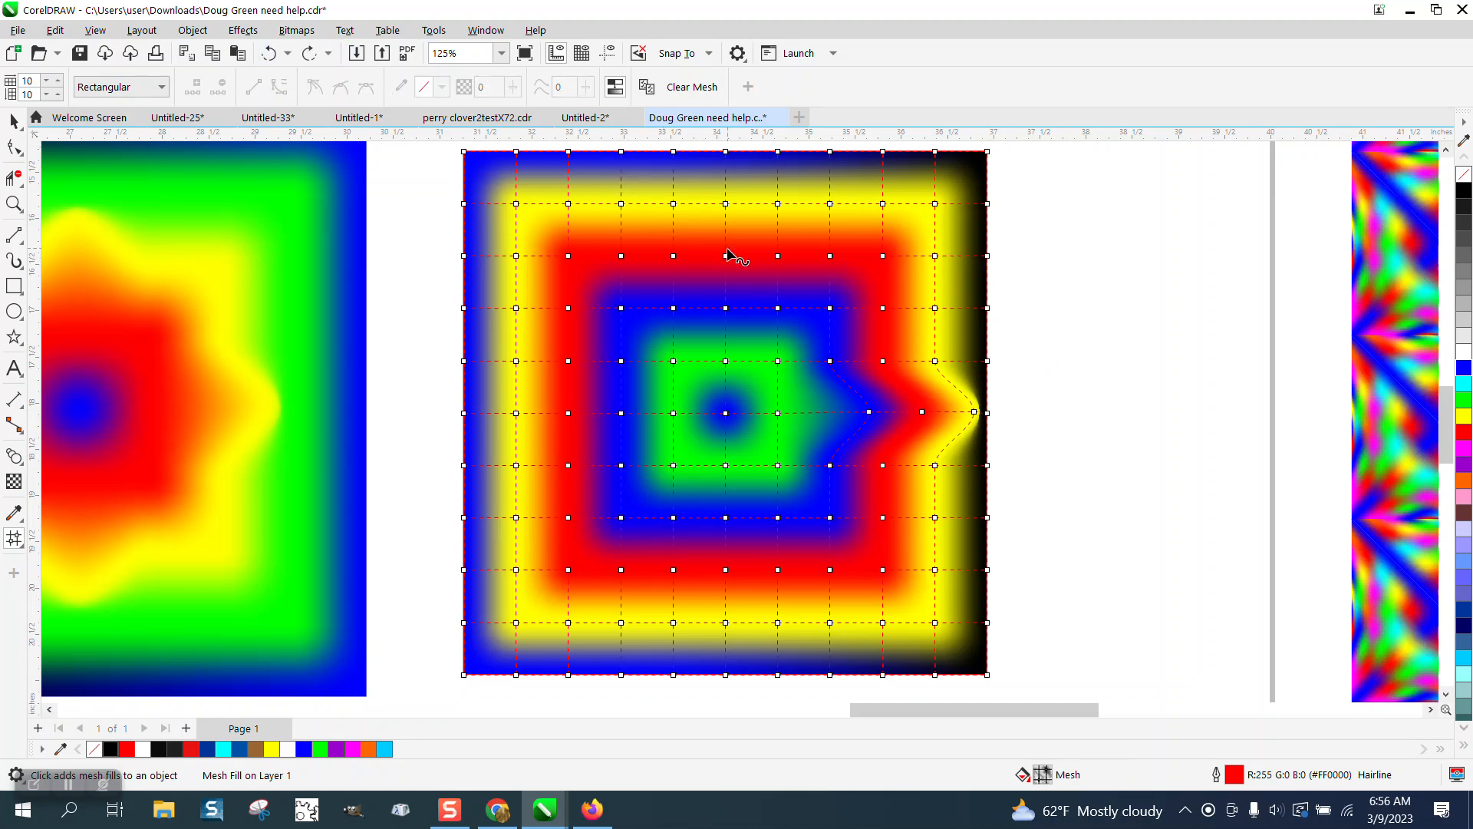
pyautogui.moveTo(707, 237); pyautogui.dragTo(736, 344)
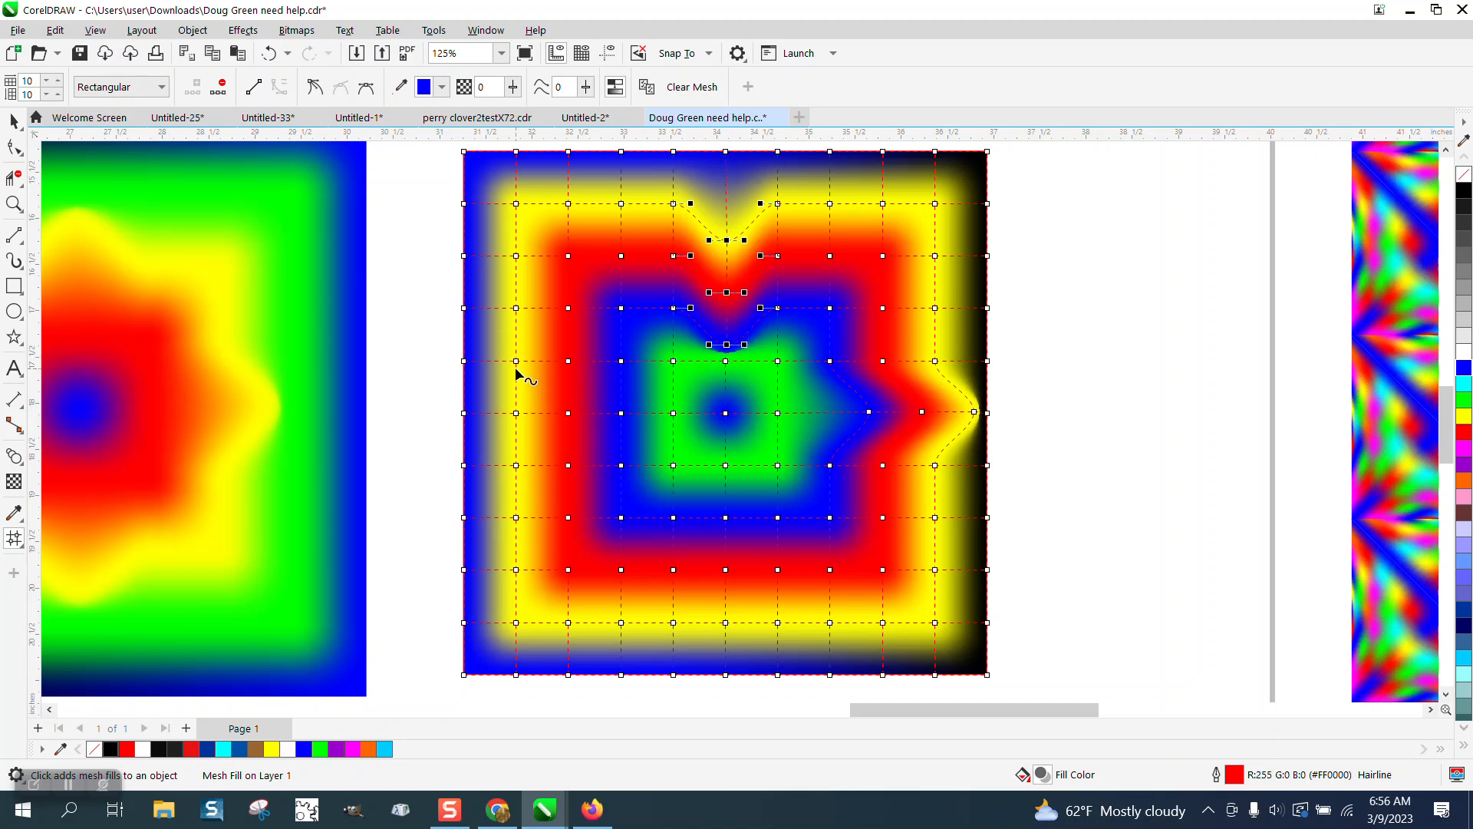
# Step: Notch the left-side nodes inward and drag the lower node row down so the blue band forms a V
pyautogui.moveTo(485, 407); pyautogui.dragTo(630, 417)
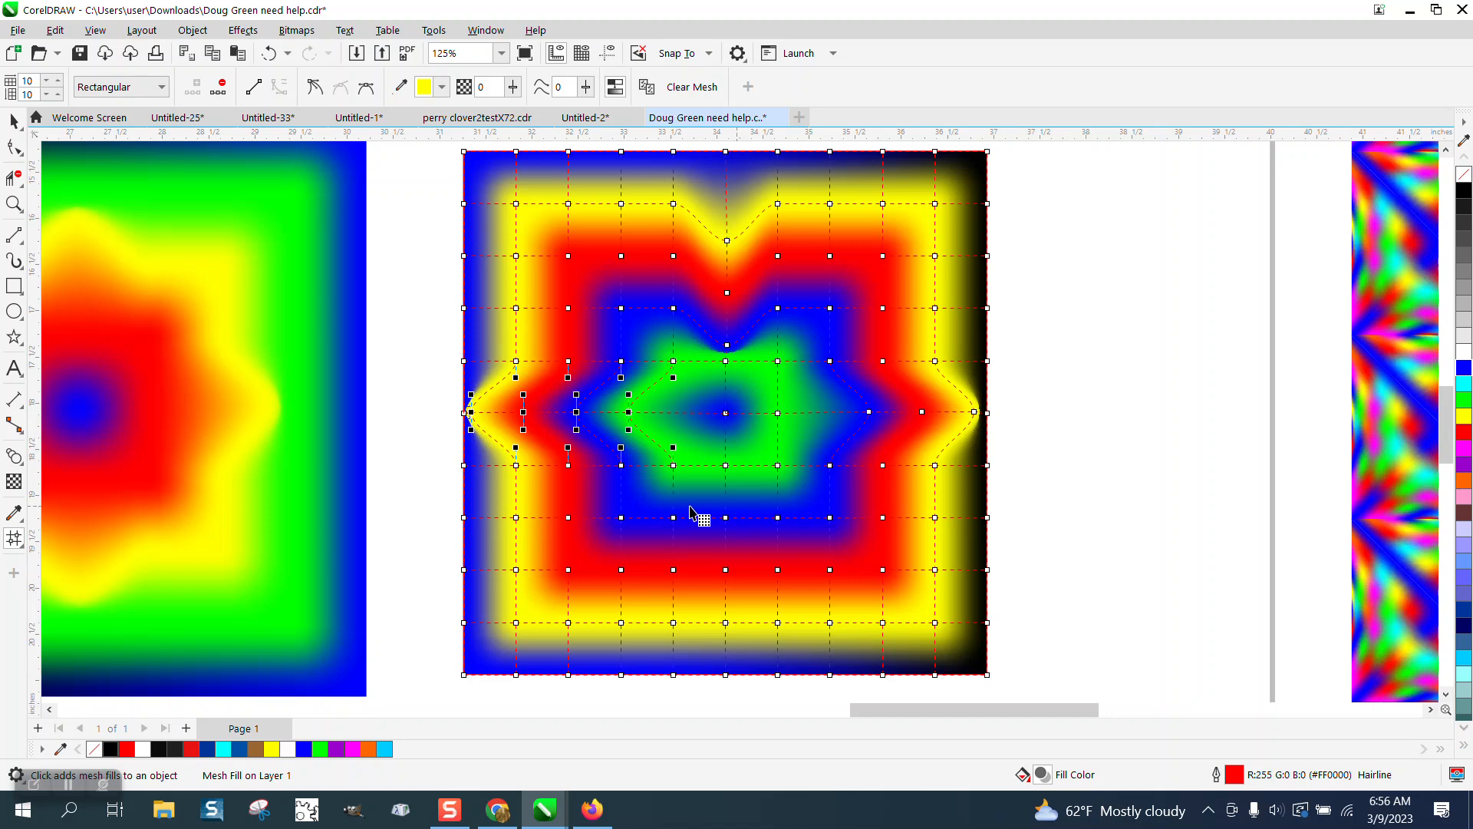
pyautogui.moveTo(603, 509); pyautogui.dragTo(823, 551)
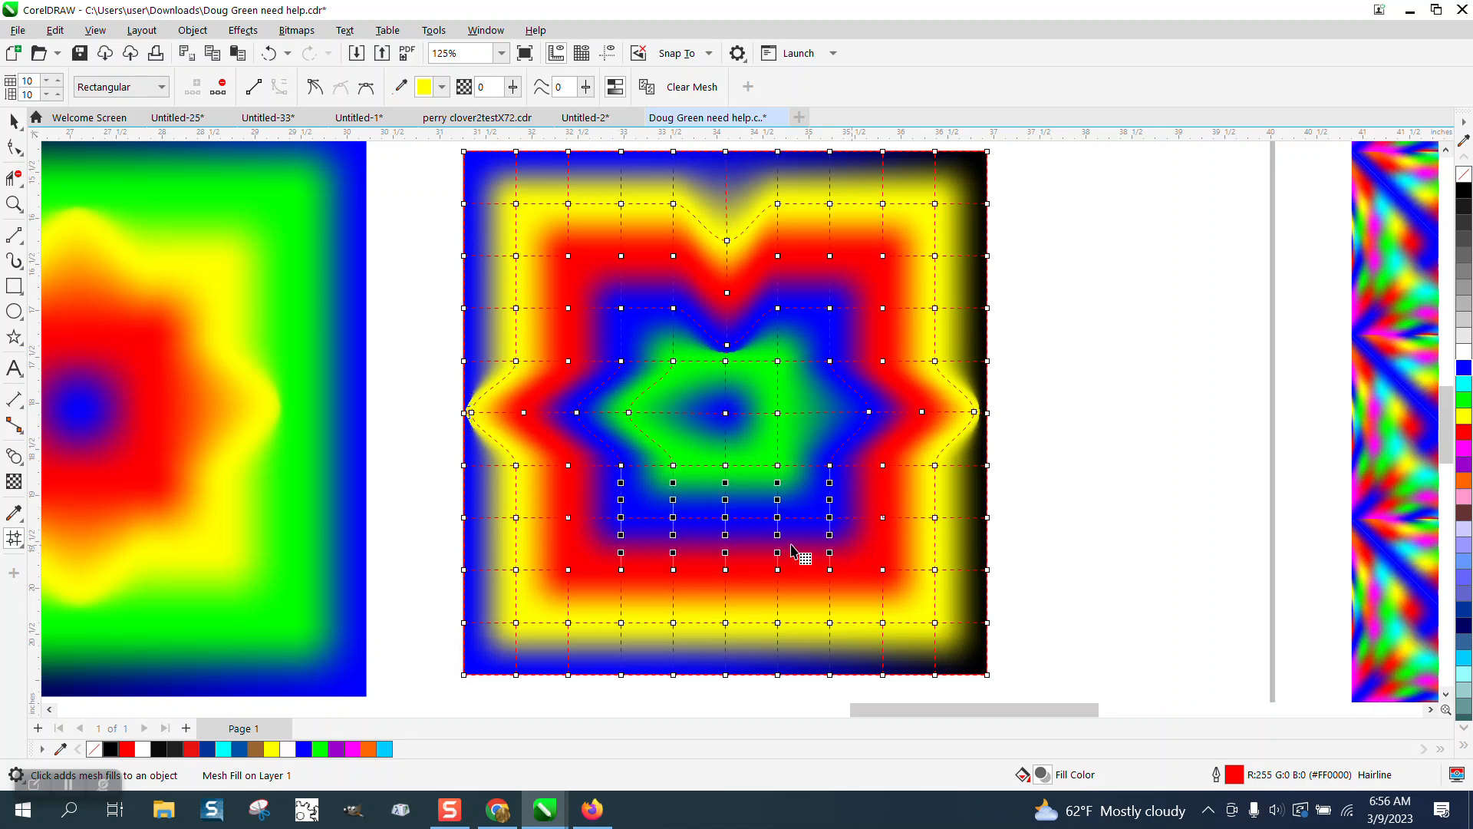
pyautogui.moveTo(725, 518); pyautogui.dragTo(726, 578)
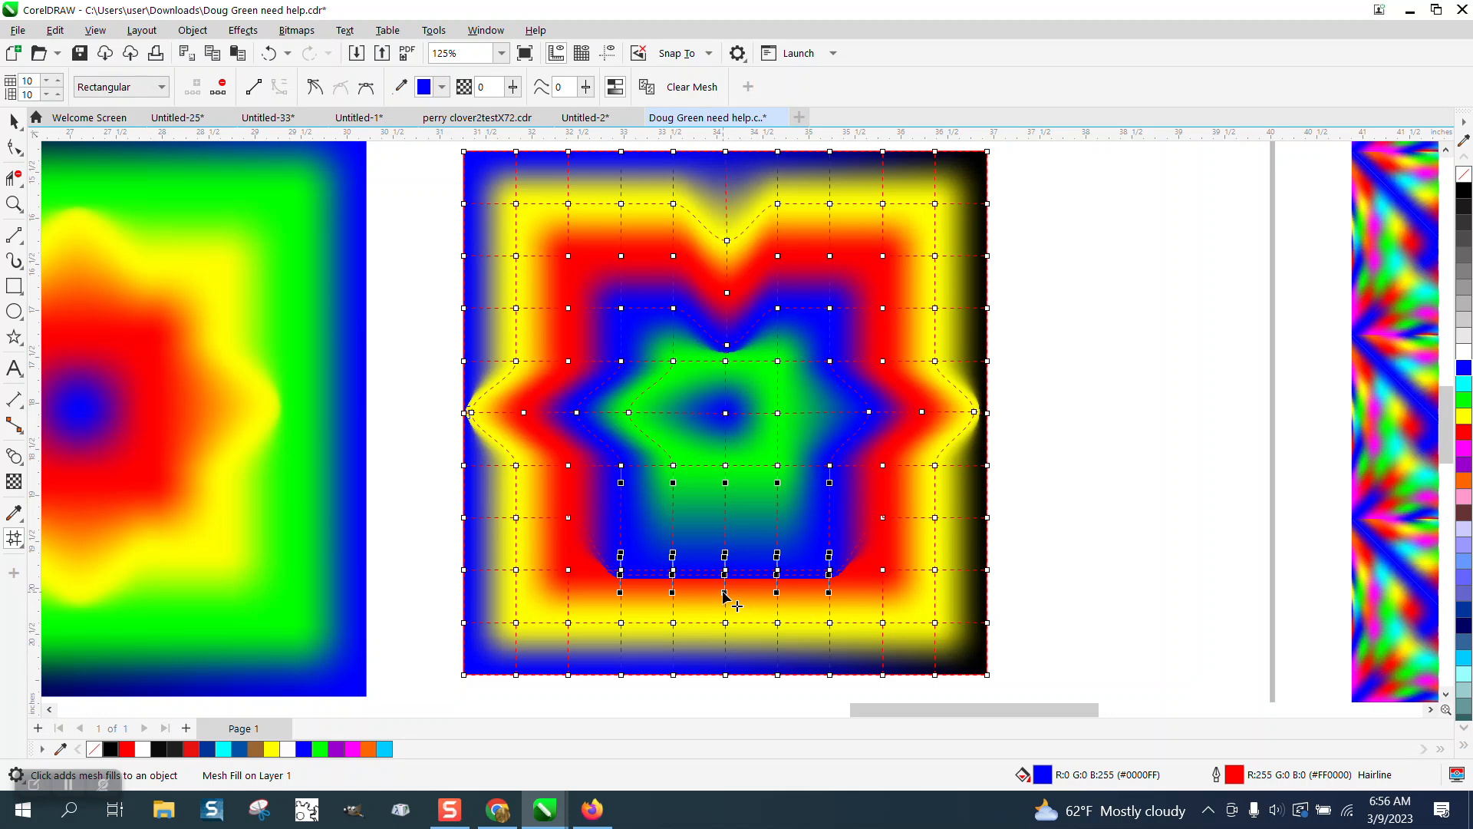
pyautogui.moveTo(725, 636); pyautogui.dragTo(724, 633)
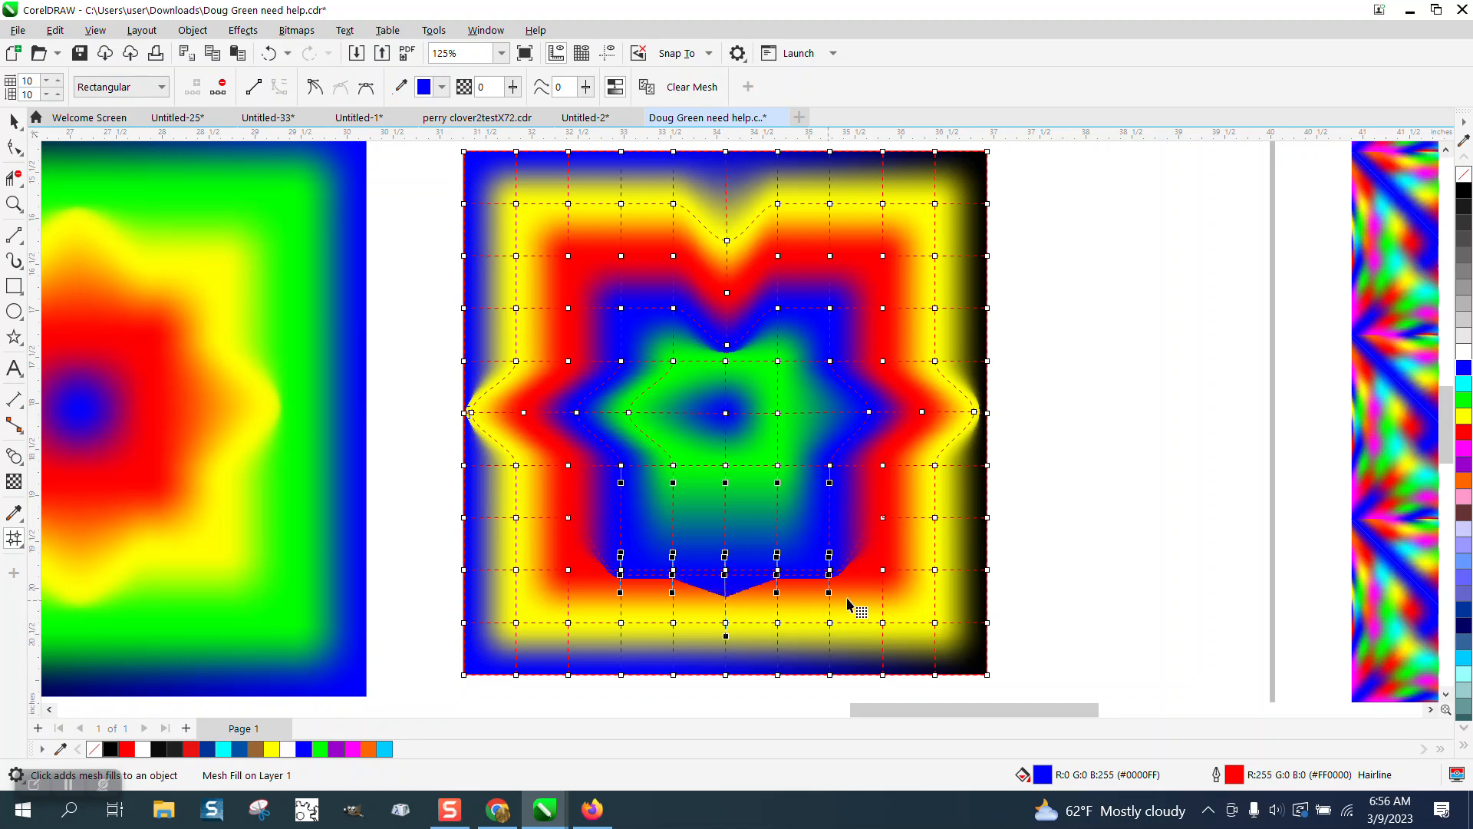
pyautogui.click(1075, 549)
pyautogui.moveTo(831, 623); pyautogui.dragTo(760, 477)
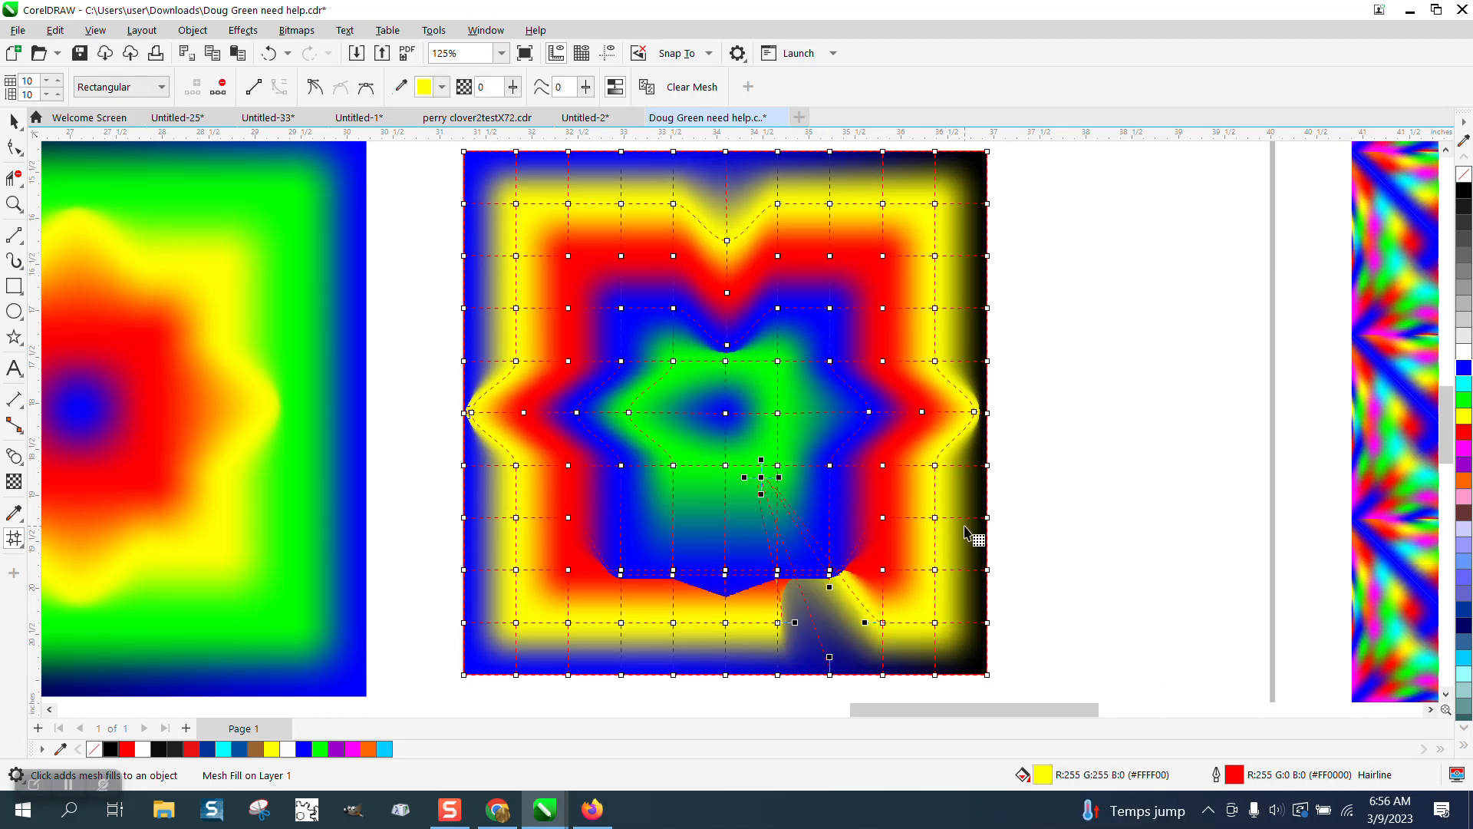
# Step: Undo the stray bottom-right node drag and zoom out to the whole page
pyautogui.click(269, 52)
pyautogui.click(886, 374)
pyautogui.scroll(-1, 875, 384)
pyautogui.click(14, 122)
pyautogui.scroll(-1, 629, 332)
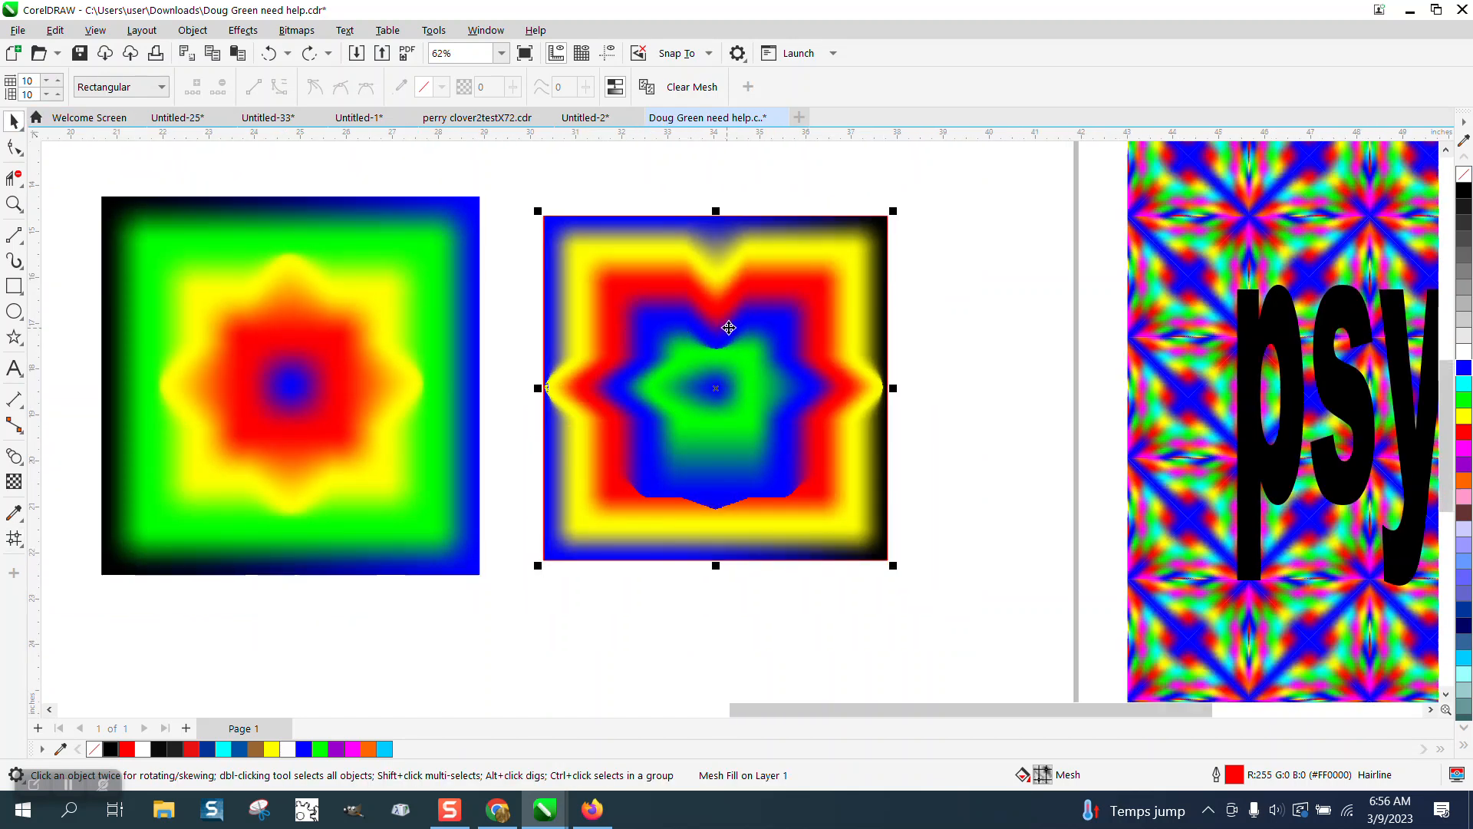
pyautogui.scroll(-1, 704, 296)
# Step: Scale the warped mesh square down from its corner into a small tile
pyautogui.click(801, 351)
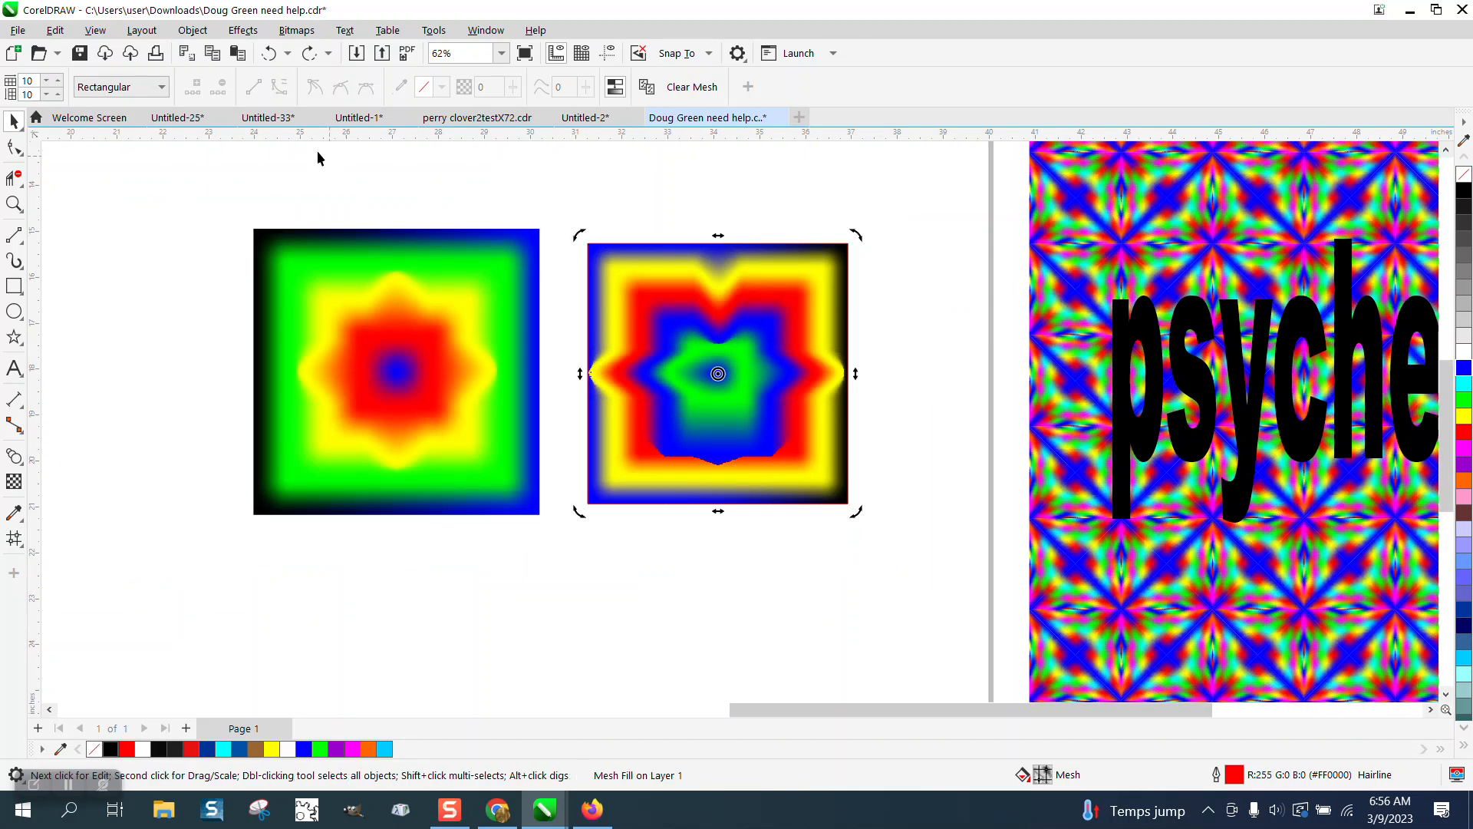
pyautogui.click(689, 255)
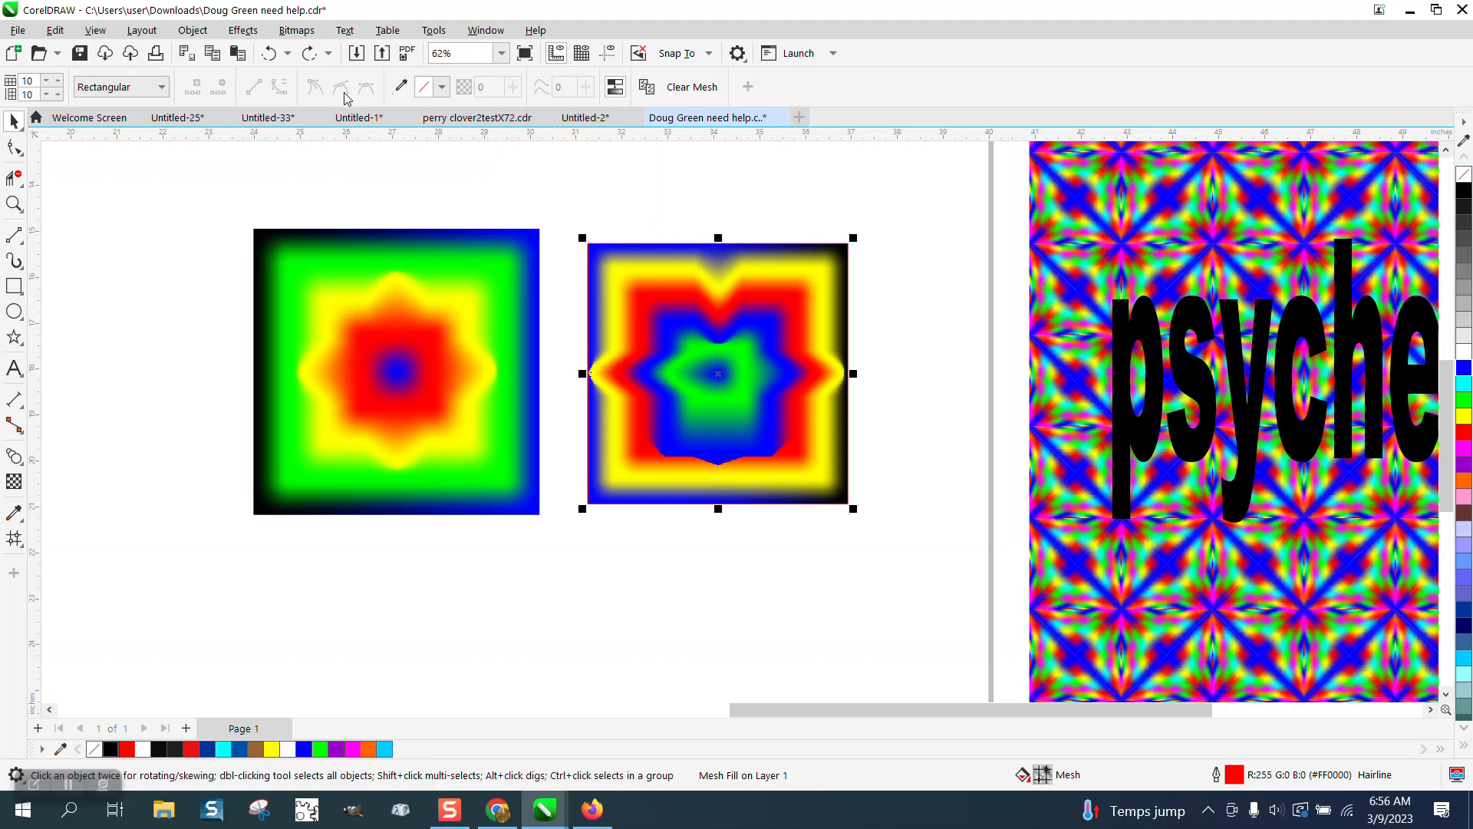
pyautogui.click(708, 296)
pyautogui.click(687, 277)
pyautogui.click(692, 213)
pyautogui.click(703, 257)
pyautogui.click(459, 338)
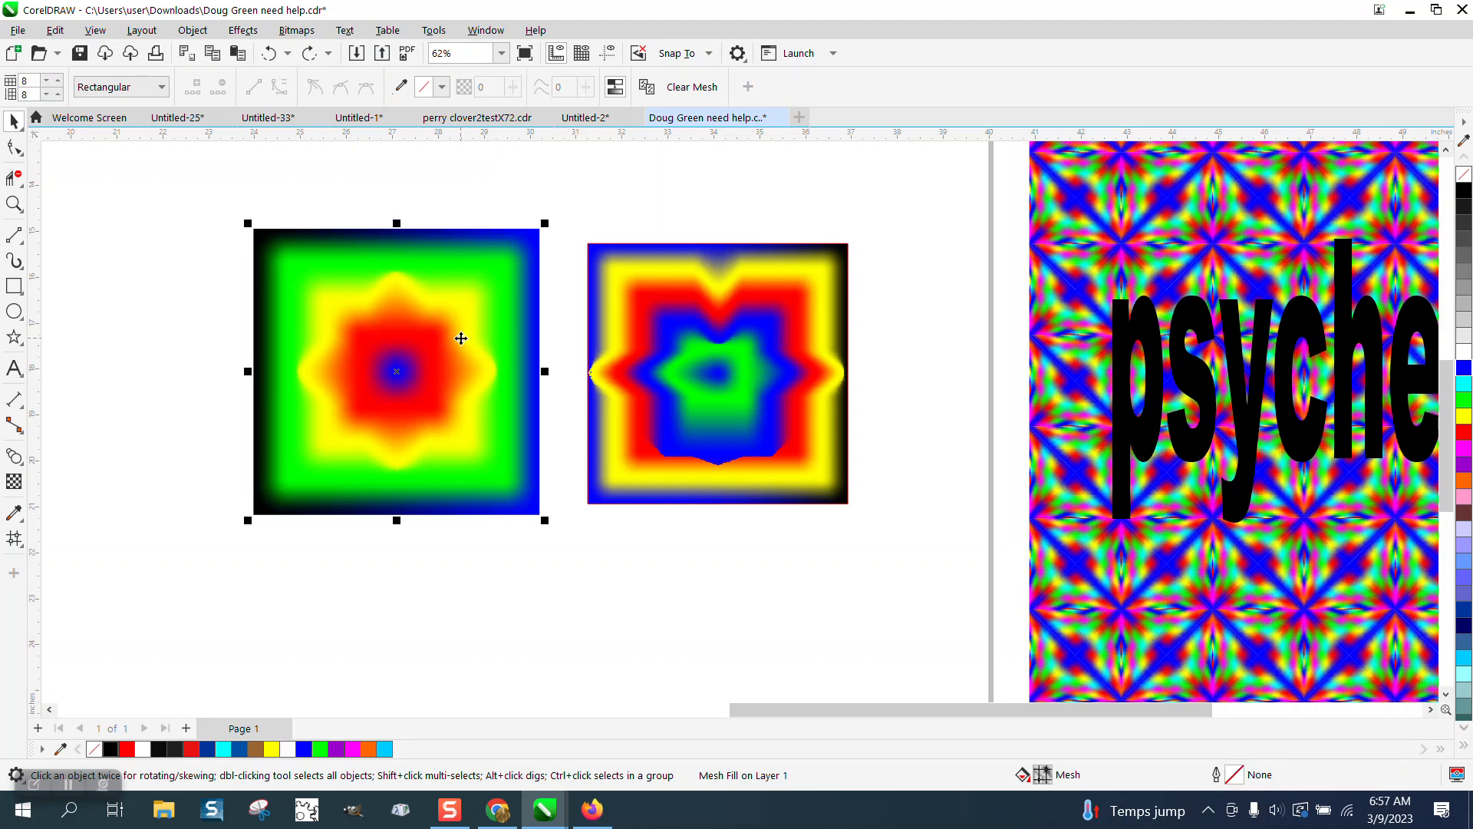
pyautogui.click(680, 319)
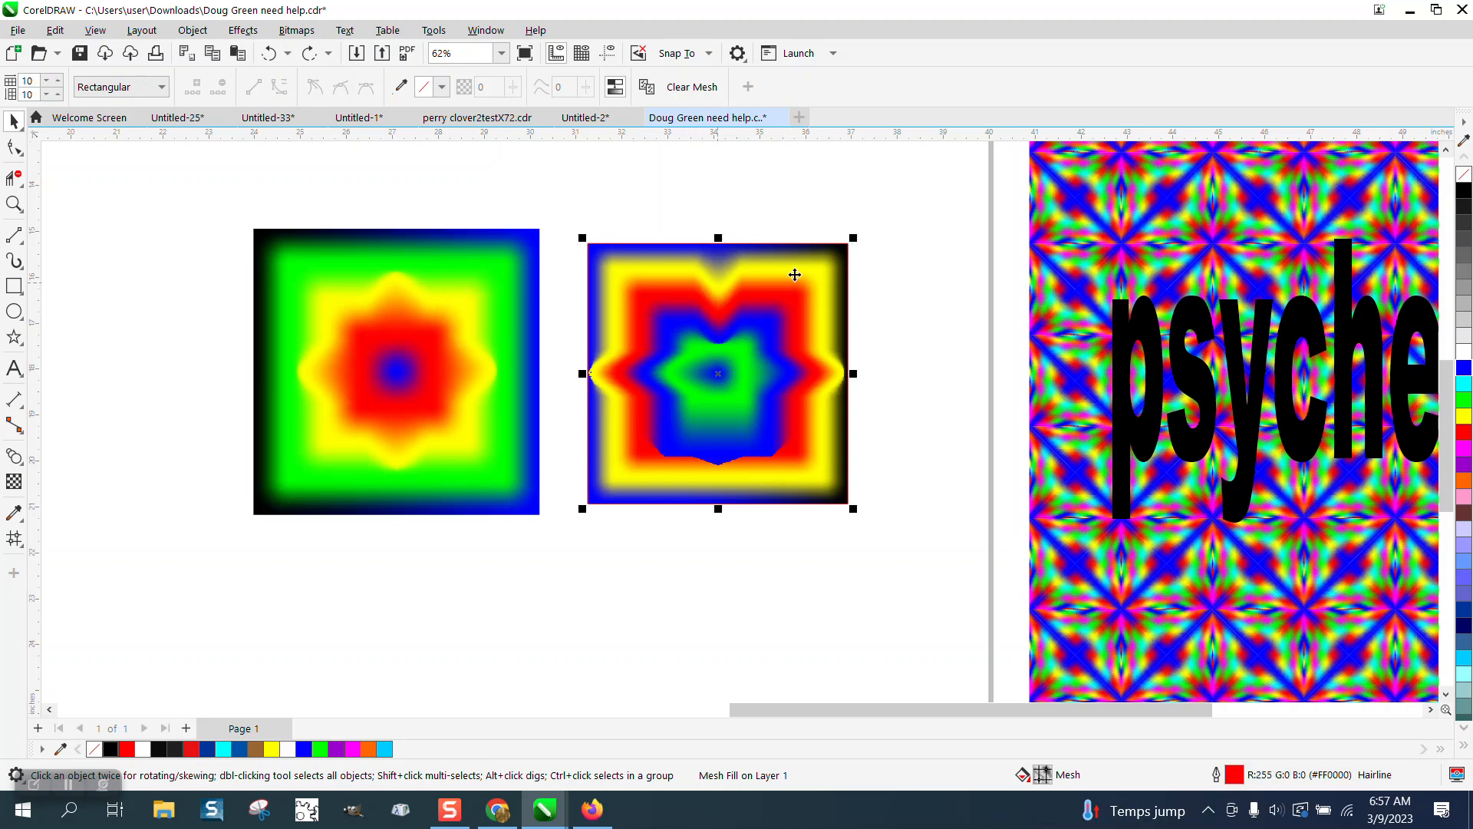
pyautogui.moveTo(855, 239); pyautogui.dragTo(704, 383)
pyautogui.moveTo(649, 424); pyautogui.dragTo(671, 303)
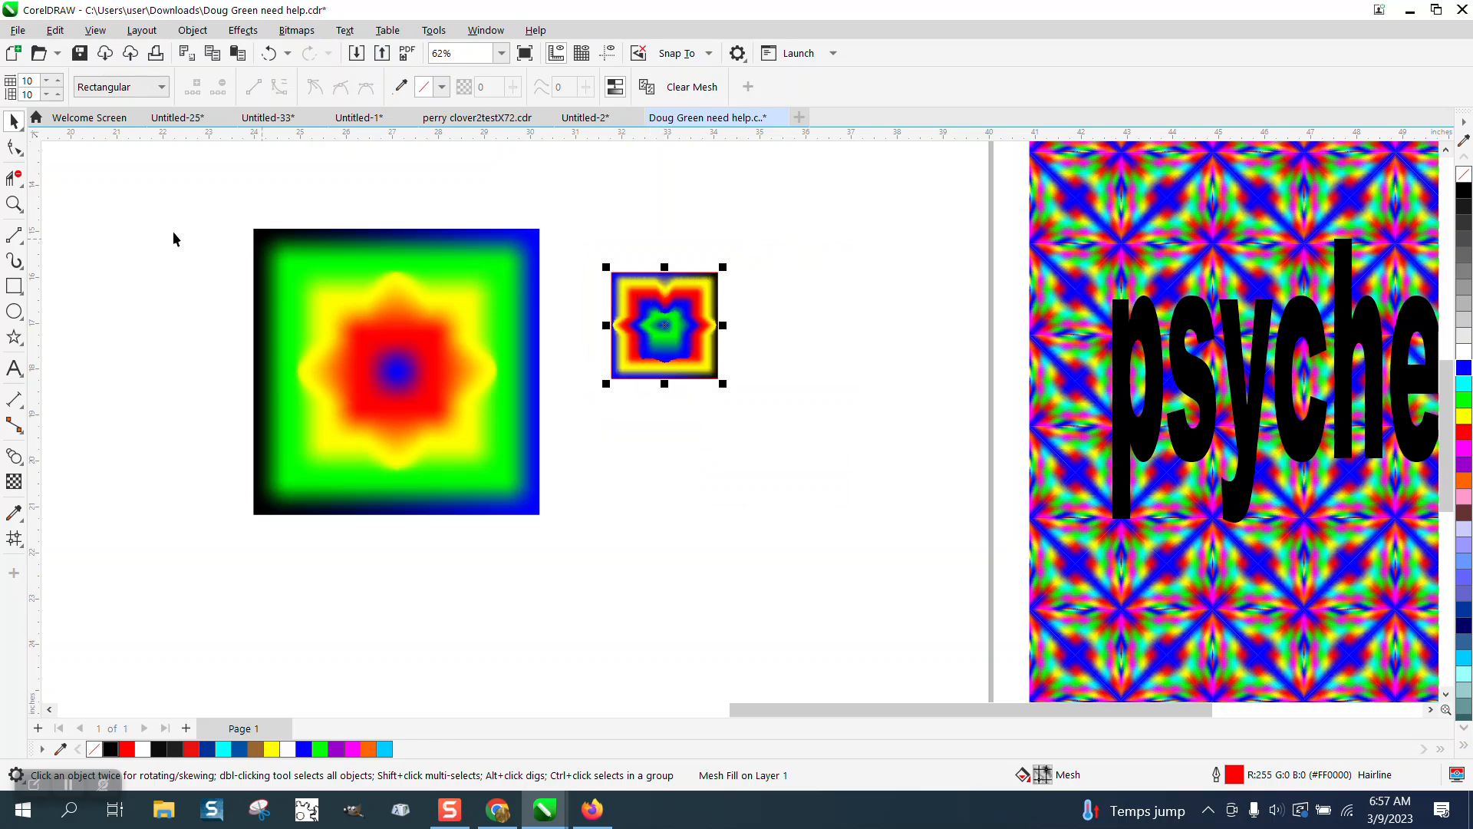
# Step: Zoom in on the small tile to inspect its top notch
pyautogui.click(14, 204)
pyautogui.moveTo(614, 260); pyautogui.dragTo(783, 392)
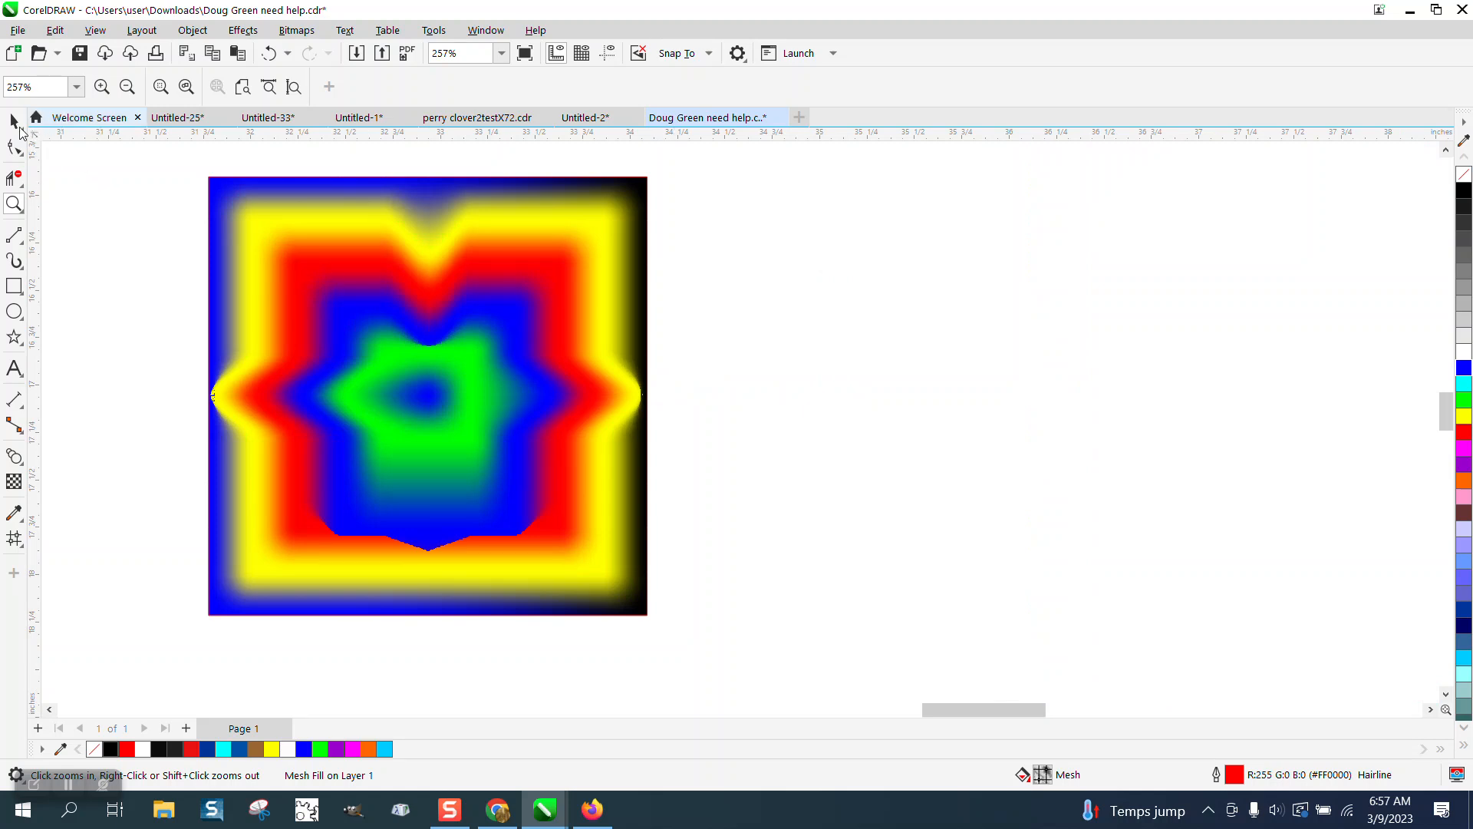
pyautogui.click(437, 249)
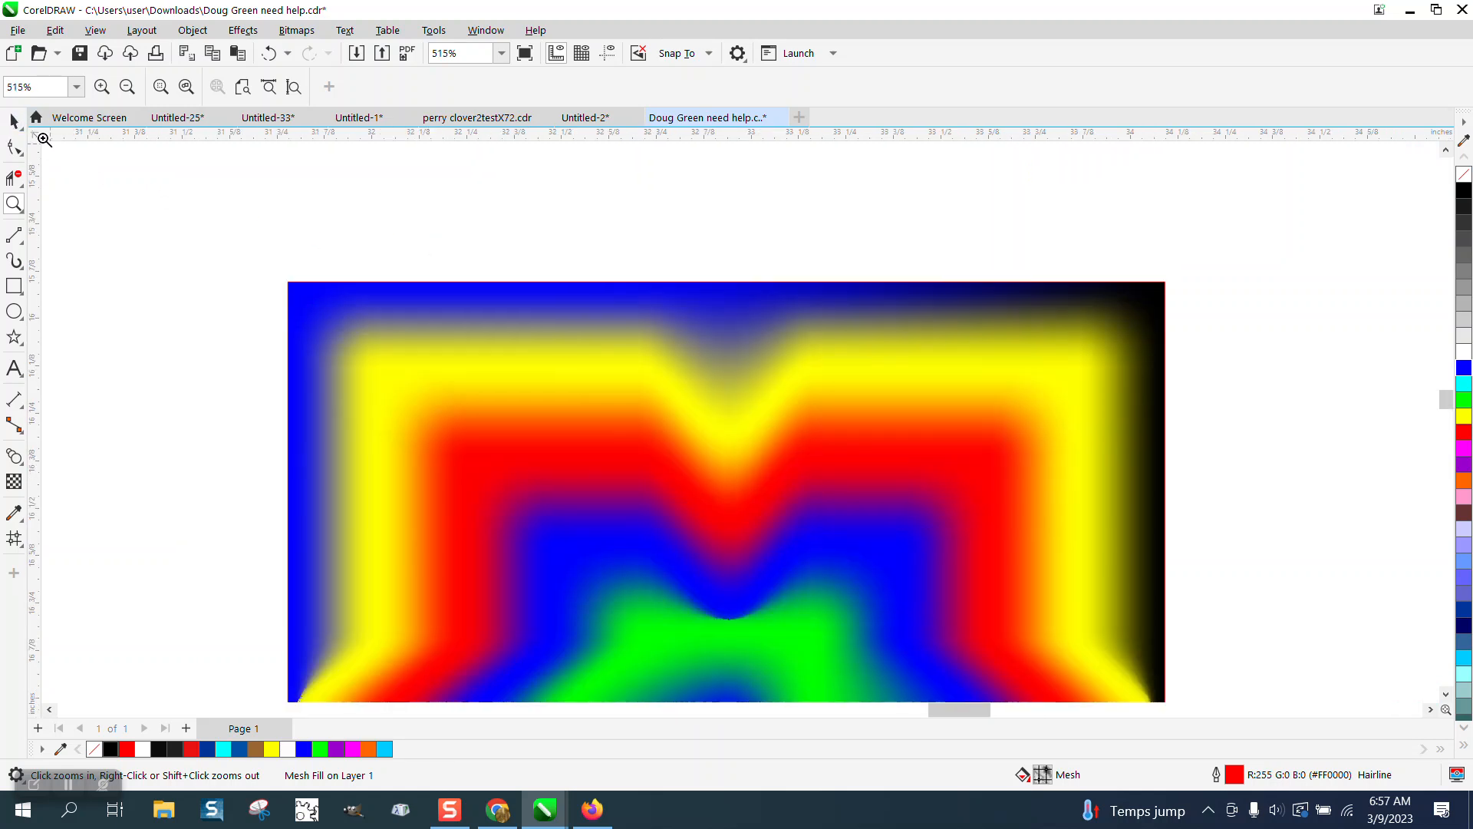
pyautogui.click(9, 122)
pyautogui.scroll(-2, 364, 303)
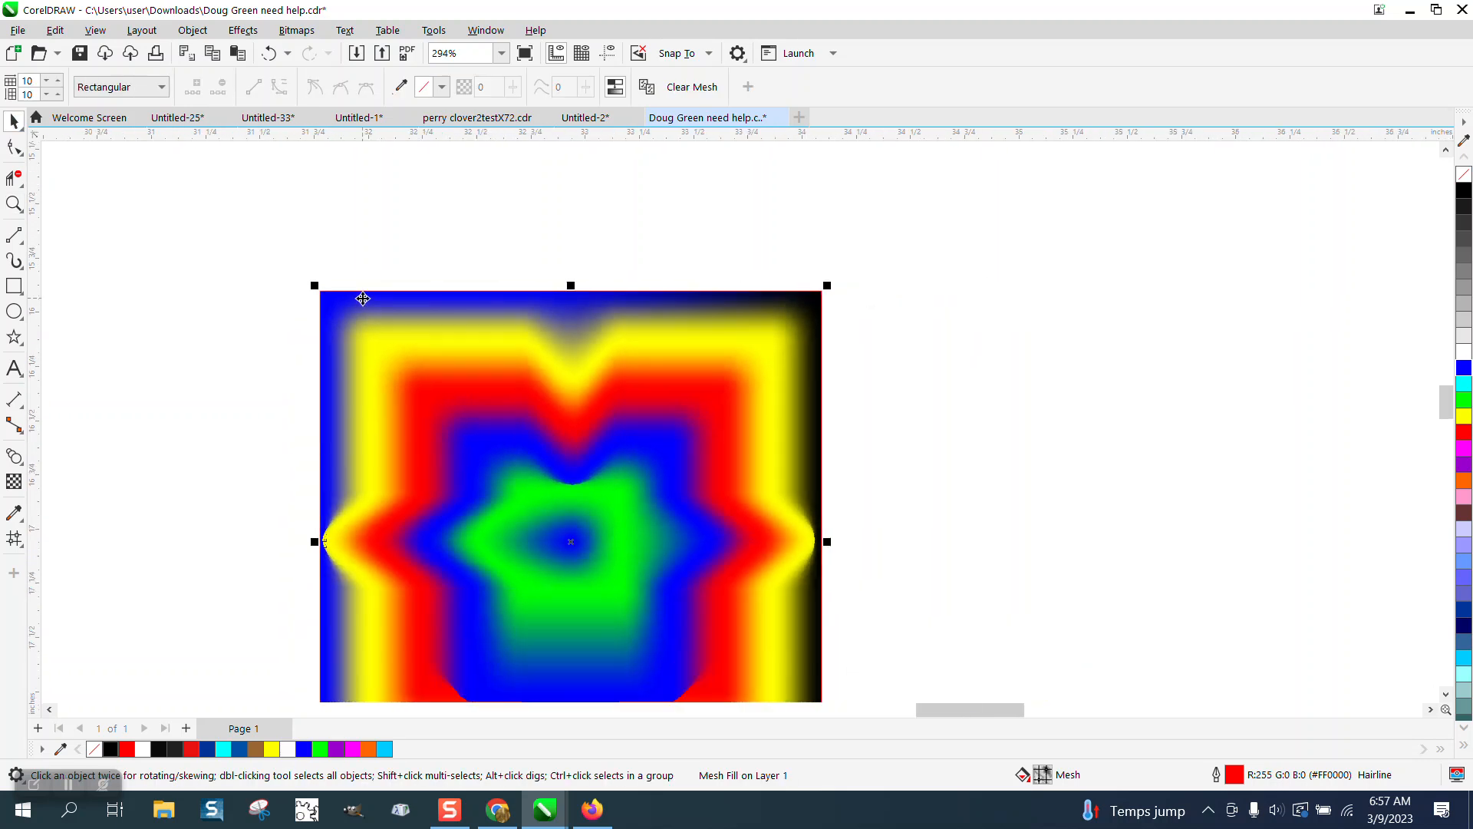
# Step: Convert the square's outline into its own object, test-move the mesh off it, then undo
pyautogui.click(192, 30)
pyautogui.moveTo(222, 370)
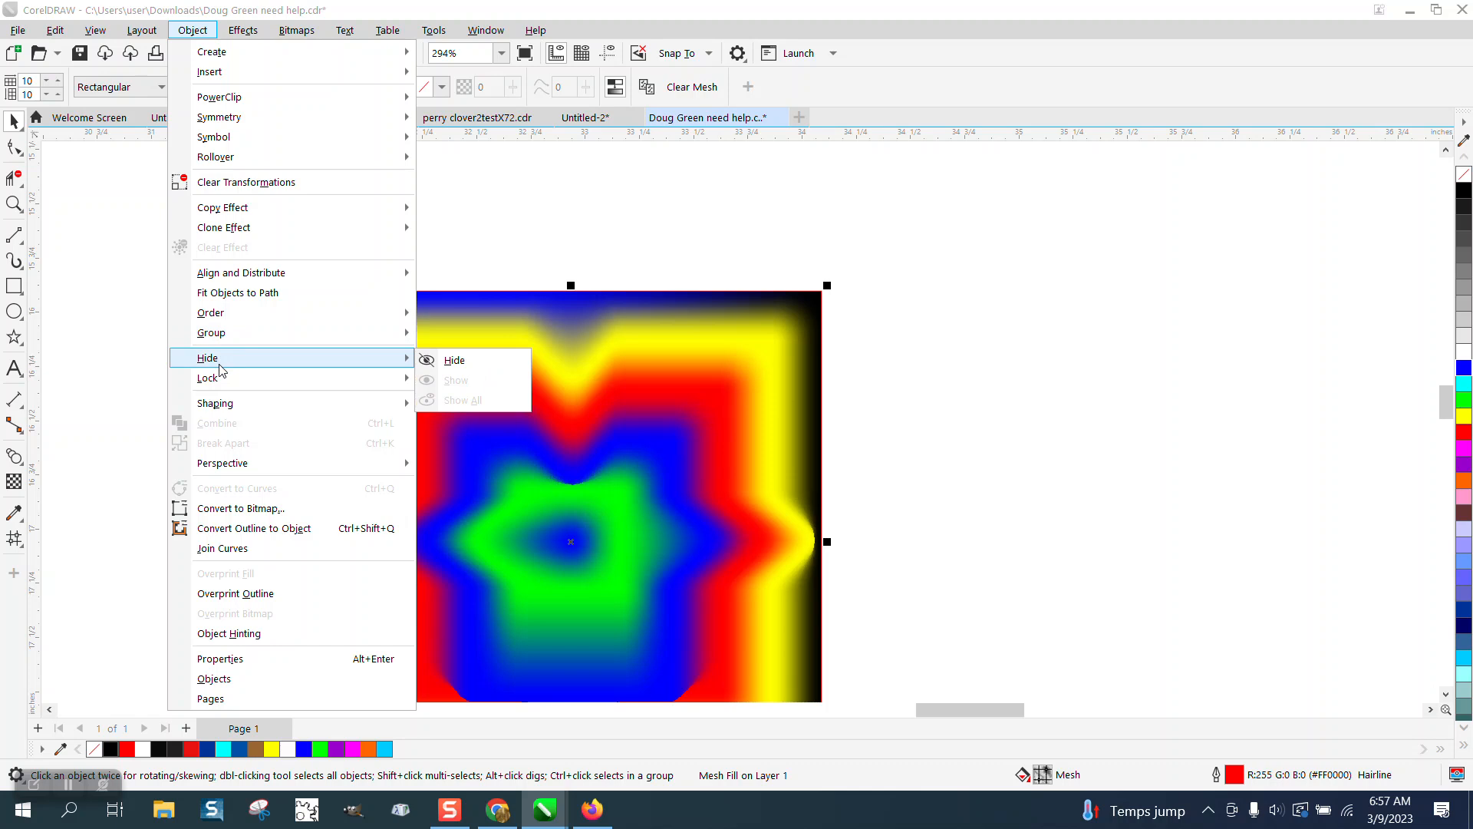
pyautogui.click(273, 528)
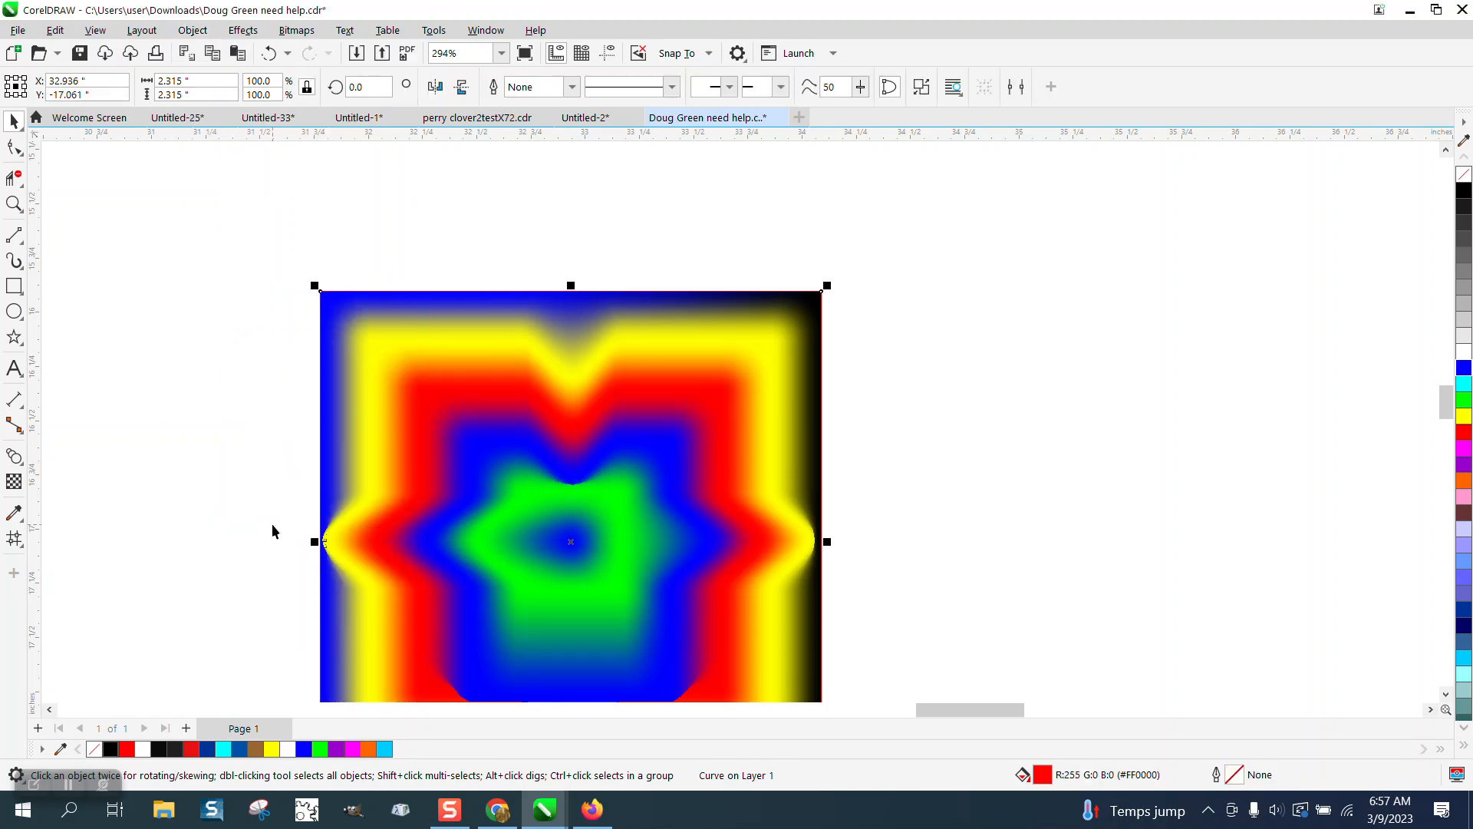
pyautogui.press('m')
pyautogui.scroll(-2, 399, 315)
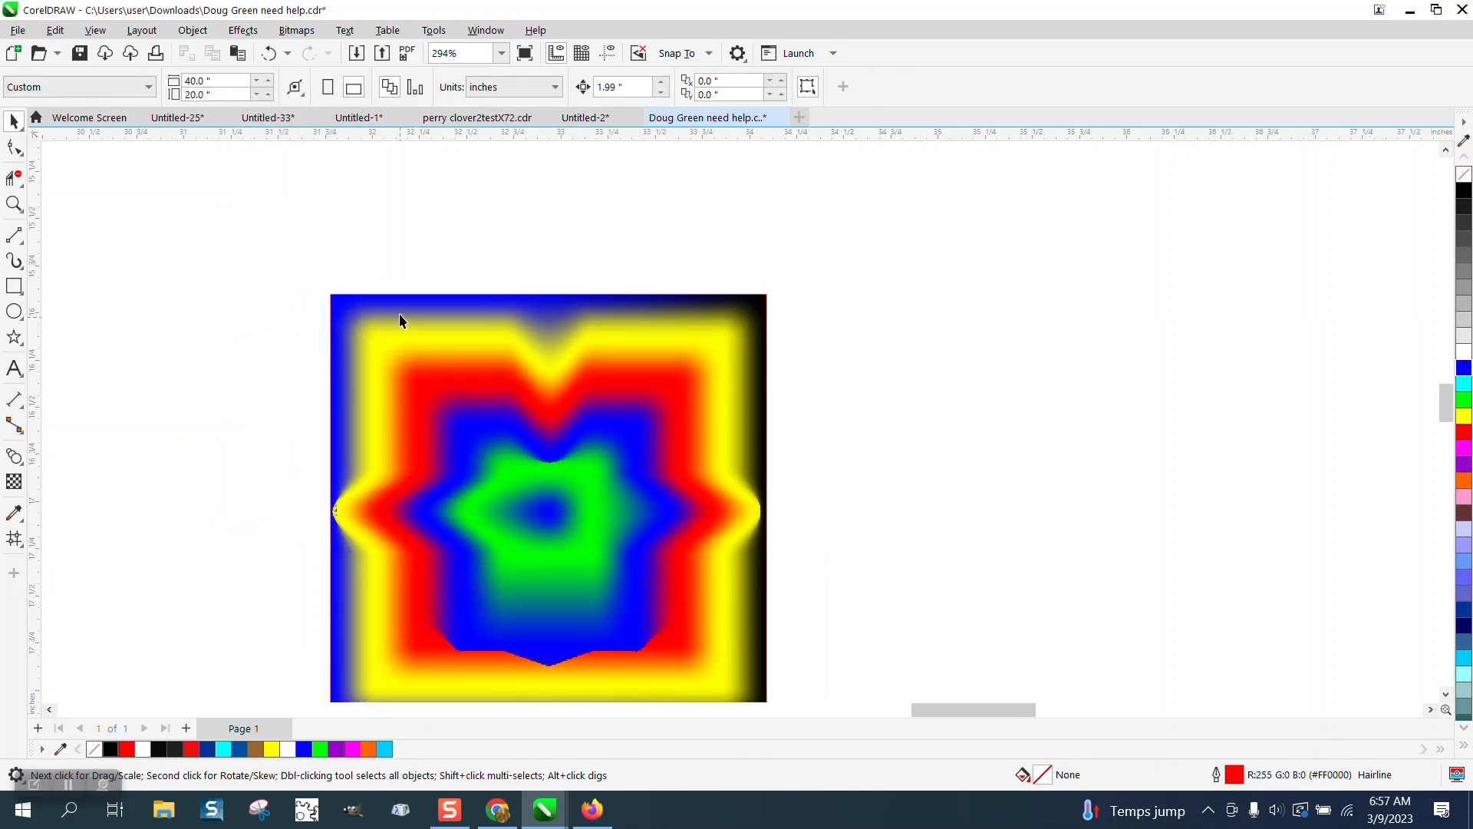
pyautogui.moveTo(440, 298); pyautogui.dragTo(405, 241)
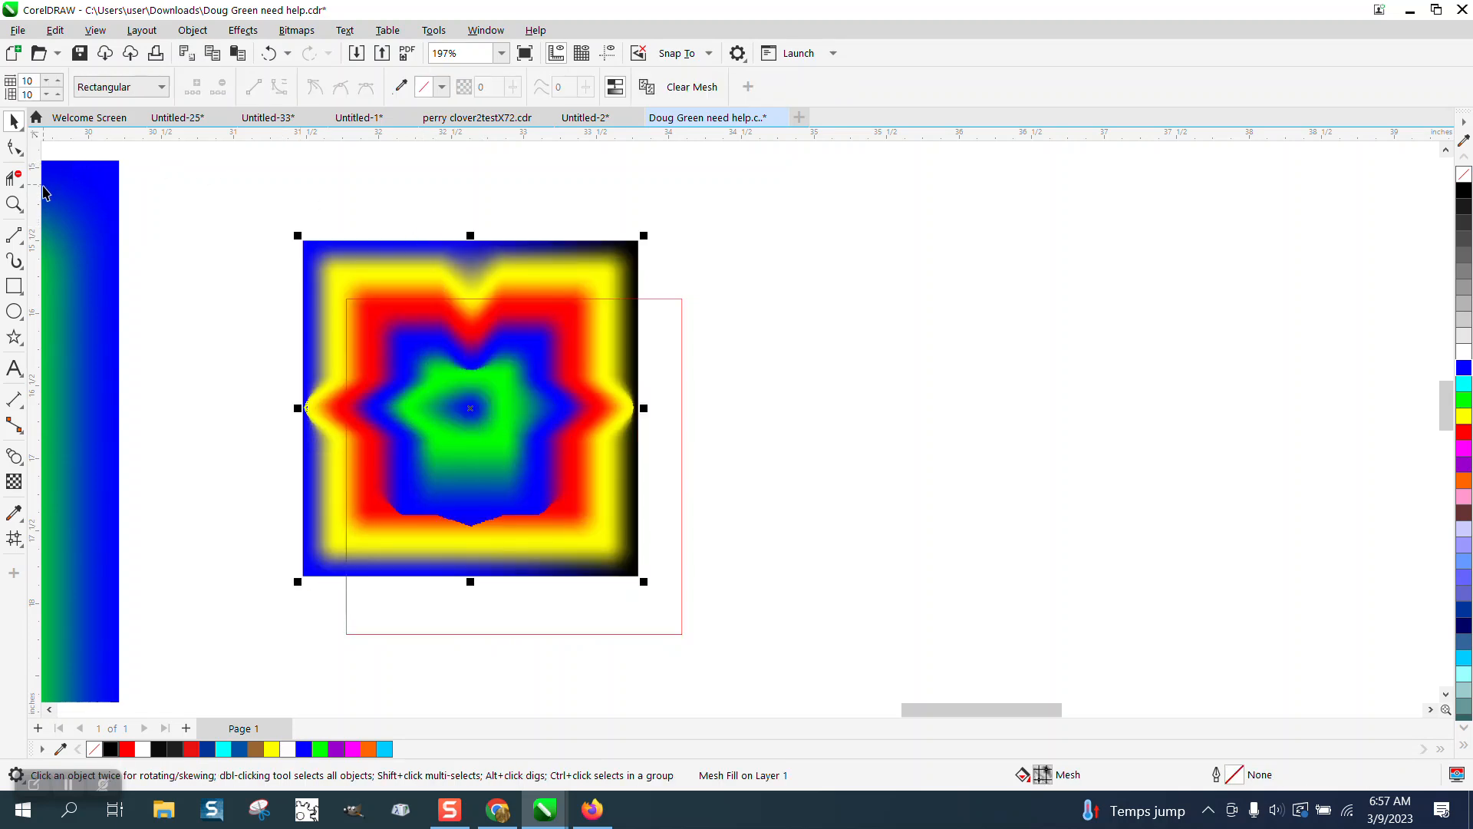
pyautogui.click(13, 121)
pyautogui.click(681, 332)
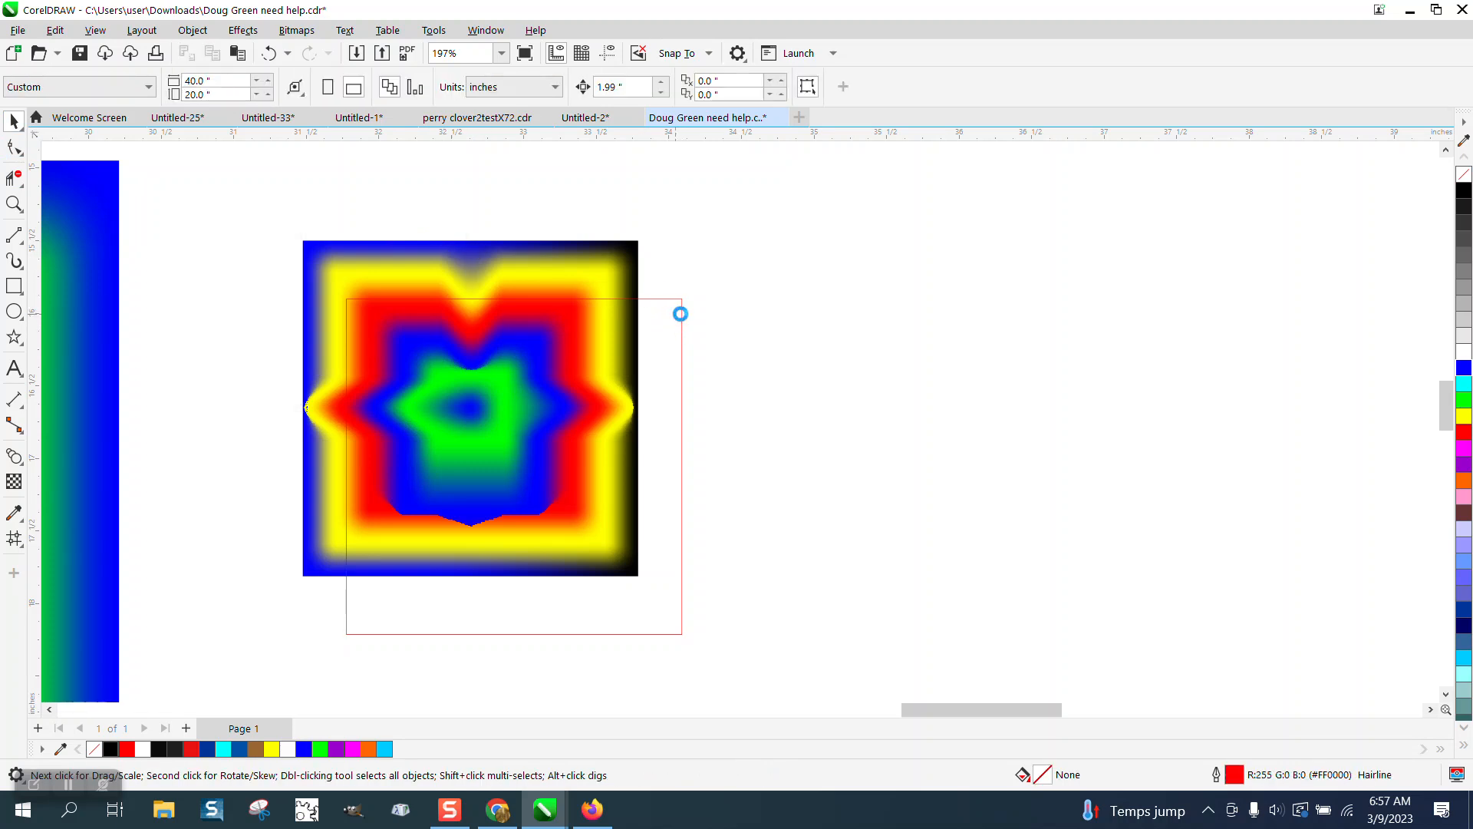
pyautogui.click(270, 55)
# Step: Resize the mesh square and its outline to 2 inches wide
pyautogui.moveTo(315, 238); pyautogui.dragTo(800, 670)
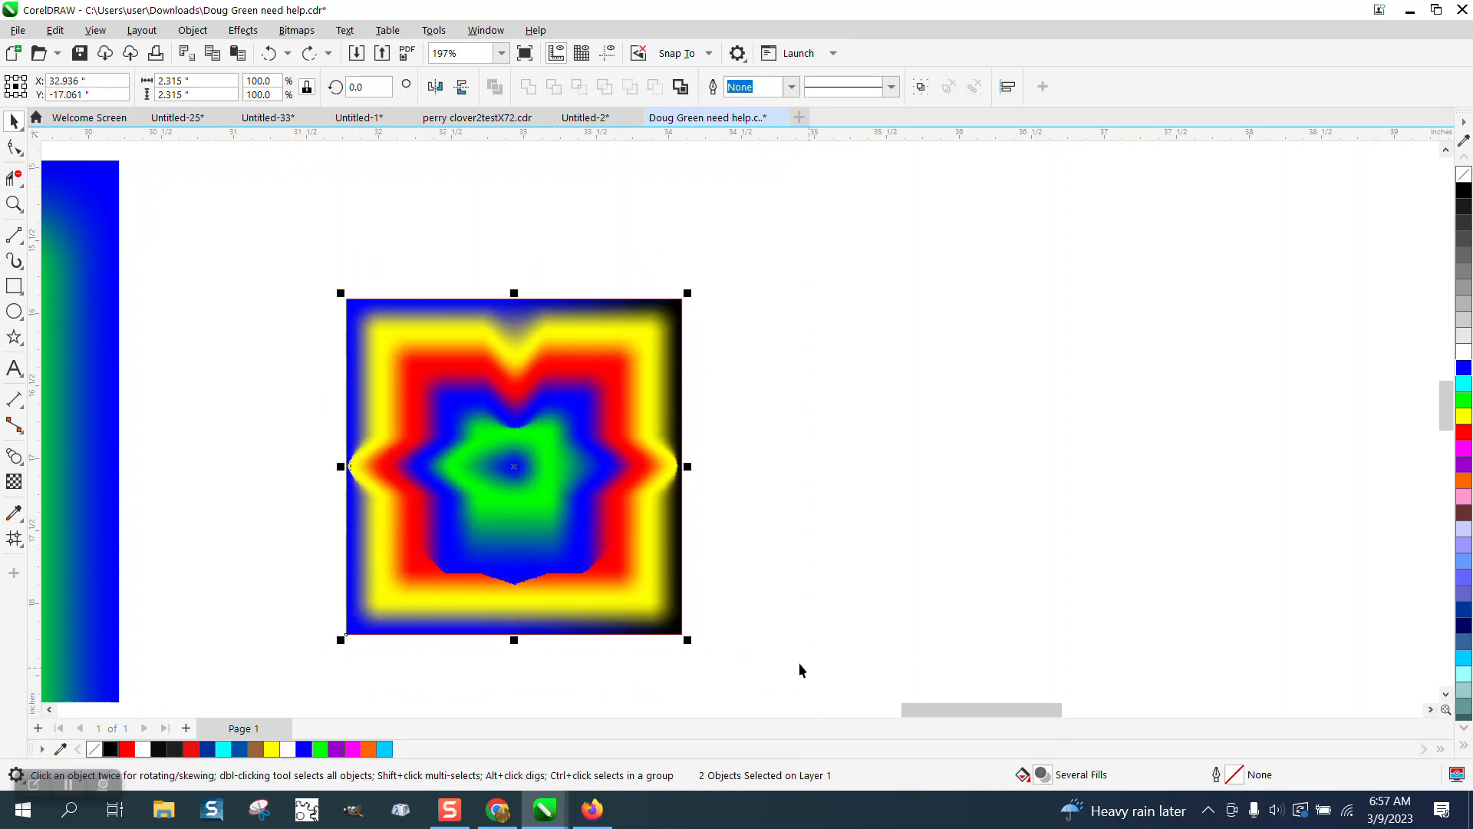
pyautogui.click(195, 80)
pyautogui.write('2')
pyautogui.press('Return')
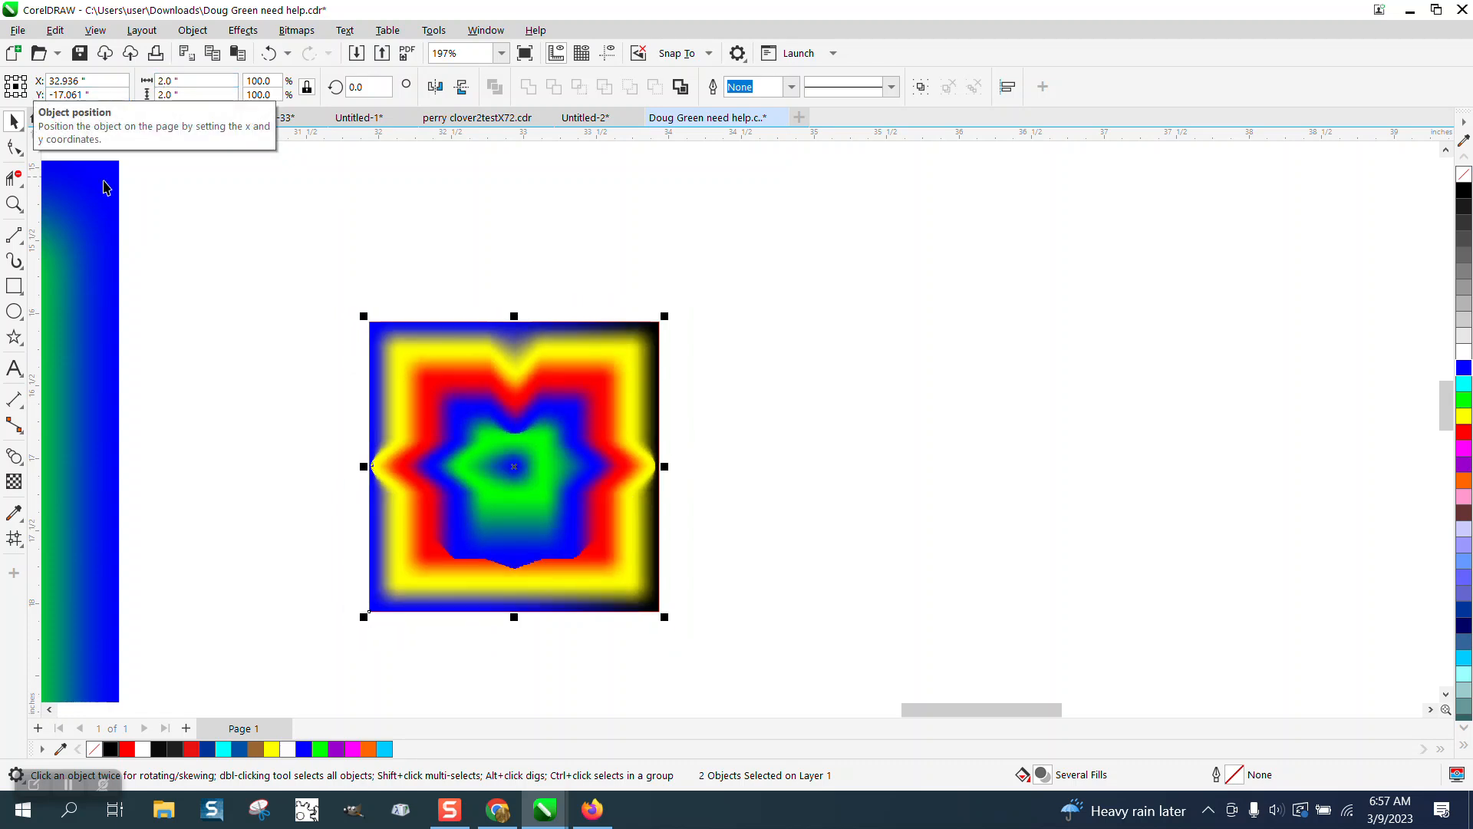
# Step: Move the mesh square left and down on the page and select it
pyautogui.click(415, 198)
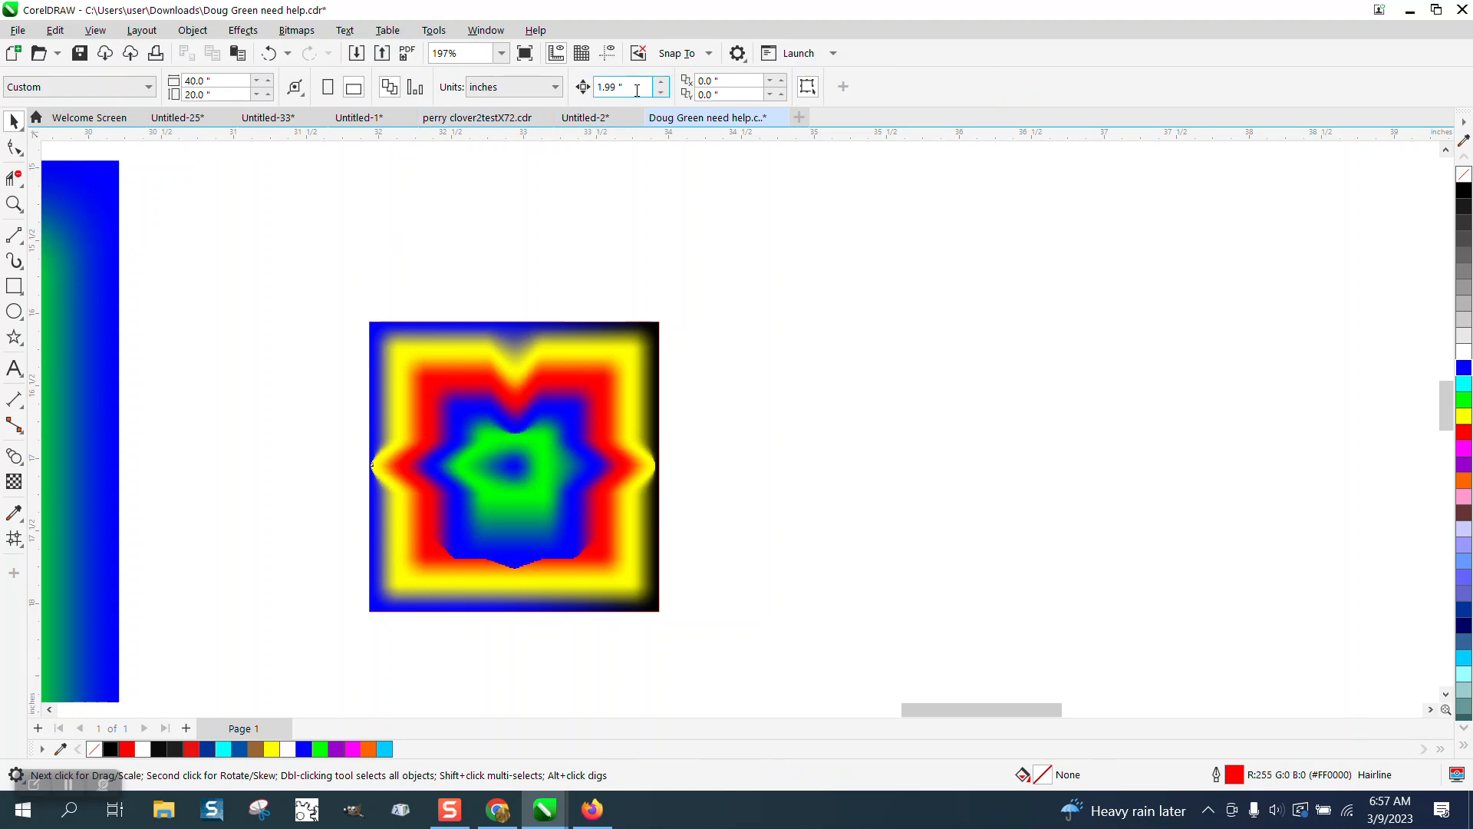
pyautogui.moveTo(446, 360); pyautogui.dragTo(507, 271)
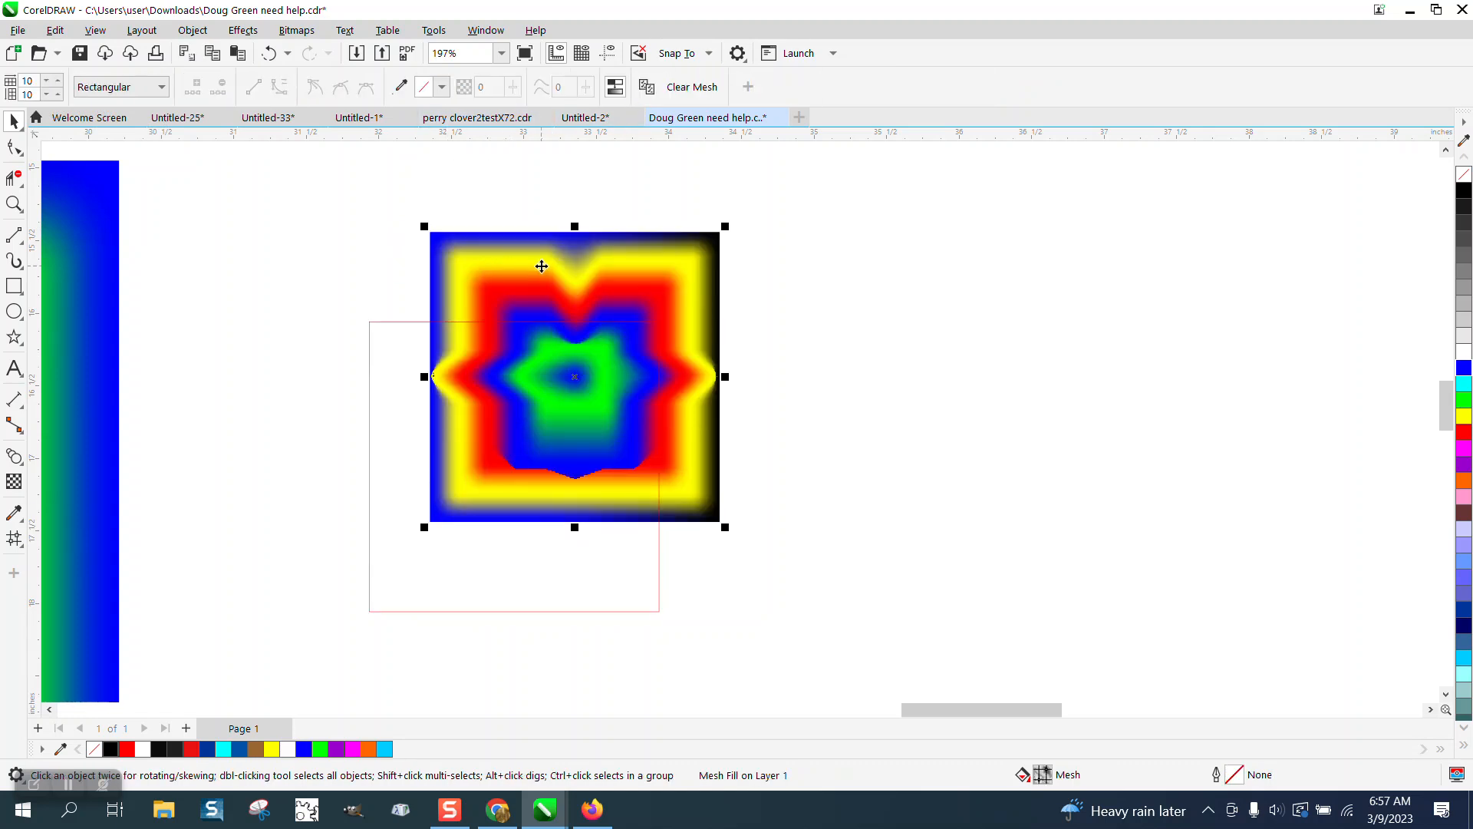
pyautogui.click(384, 351)
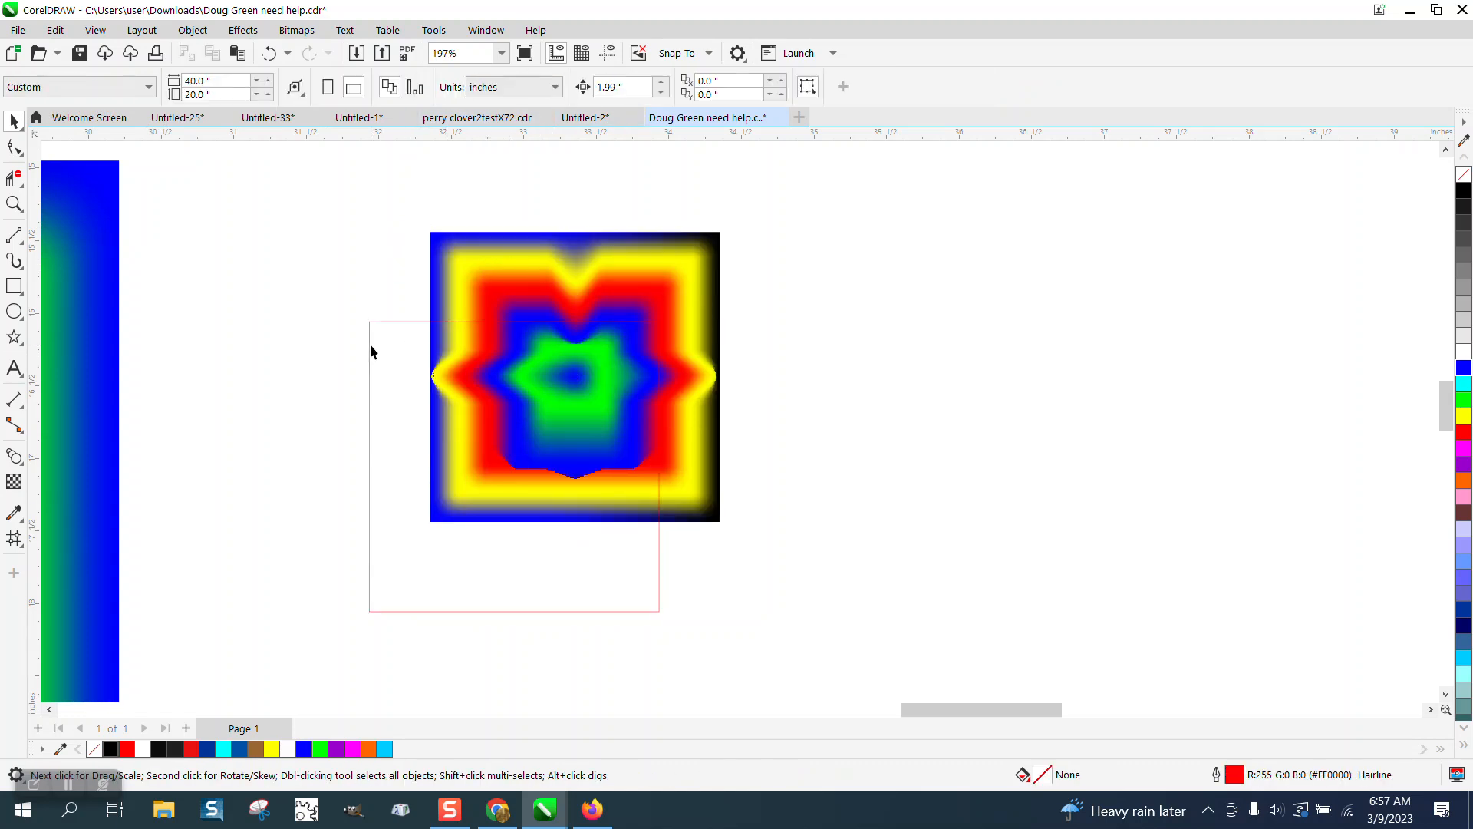
pyautogui.click(370, 347)
pyautogui.press('Escape')
pyautogui.moveTo(434, 262); pyautogui.dragTo(338, 302)
pyautogui.moveTo(297, 224); pyautogui.dragTo(719, 588)
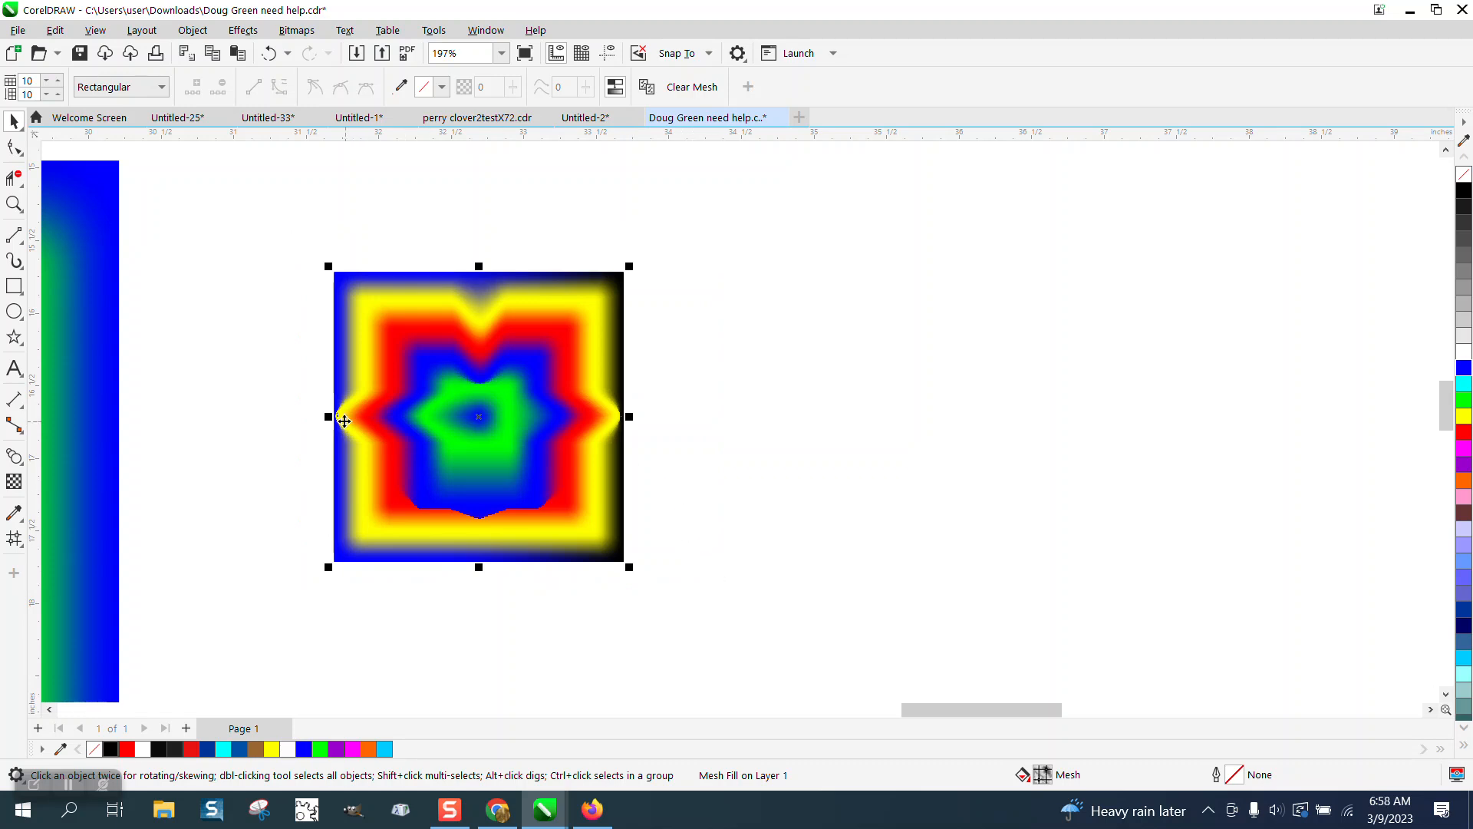
# Step: Mirror-copy the square beside itself, then mirror-copy the pair into a row of four tiles
pyautogui.moveTo(346, 421); pyautogui.dragTo(699, 428)
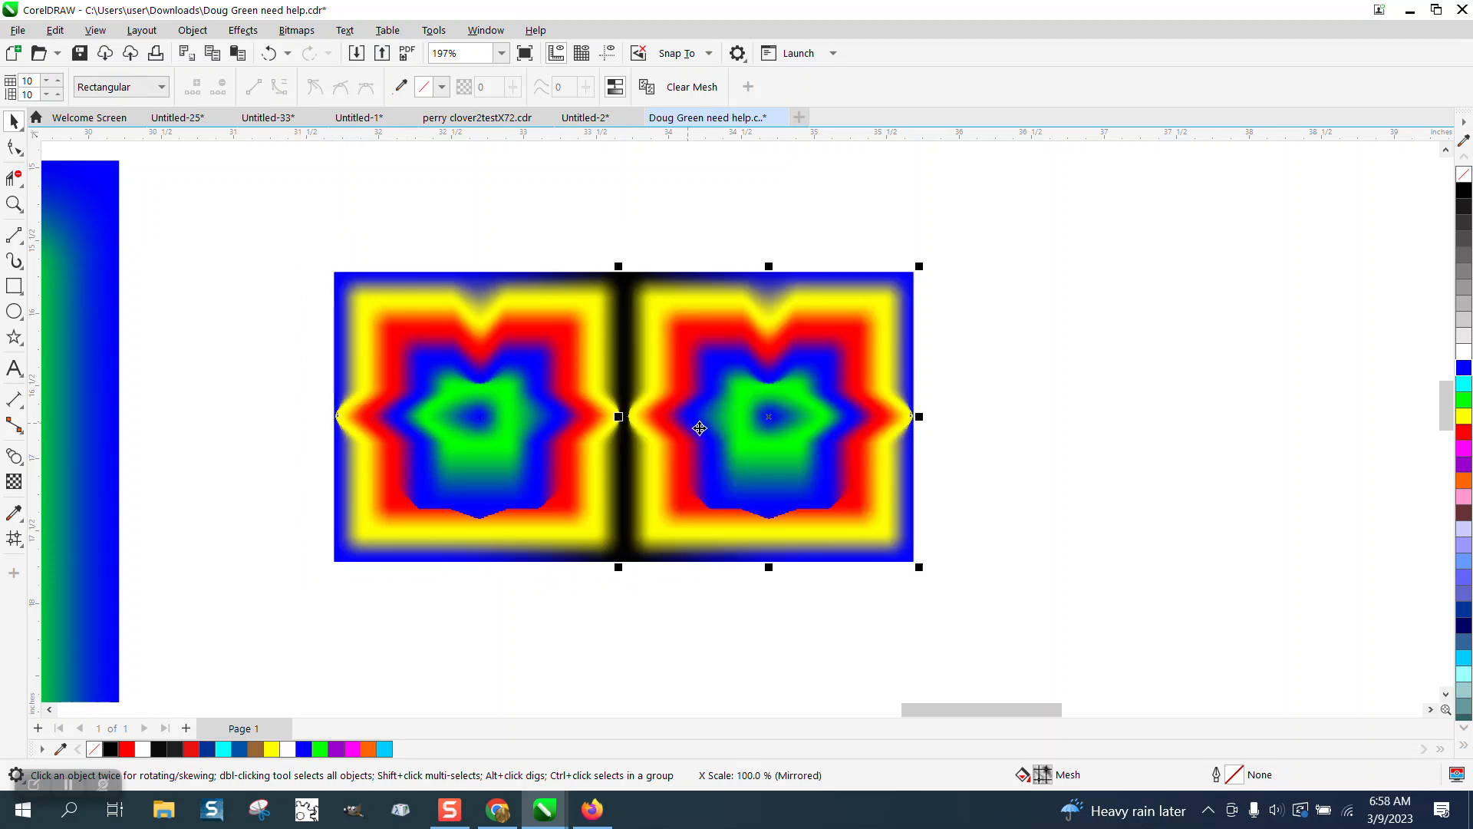
pyautogui.scroll(-1, 543, 434)
pyautogui.moveTo(332, 277); pyautogui.dragTo(835, 564)
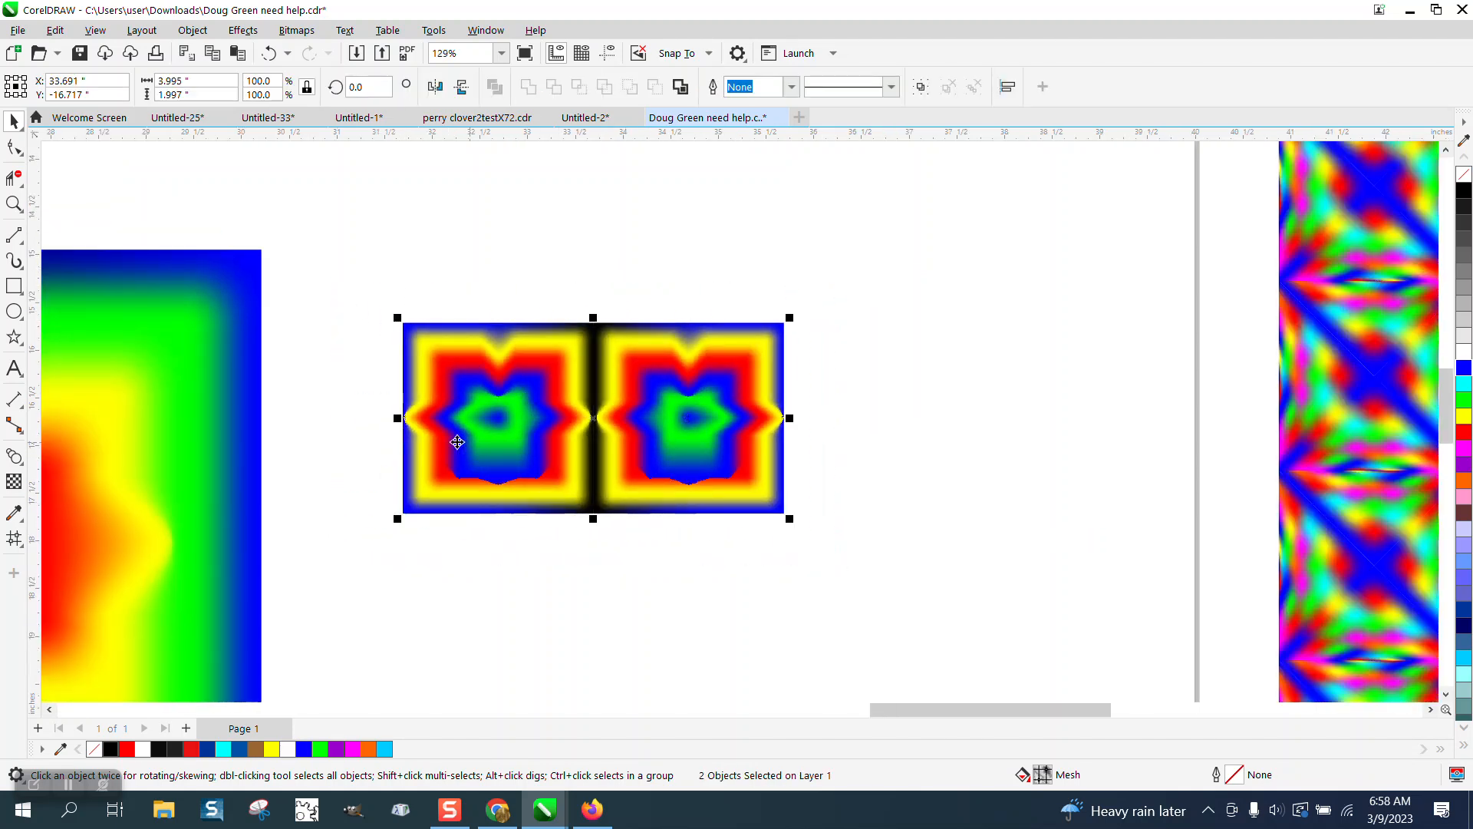
pyautogui.moveTo(399, 418); pyautogui.dragTo(806, 411)
pyautogui.scroll(-2, 486, 384)
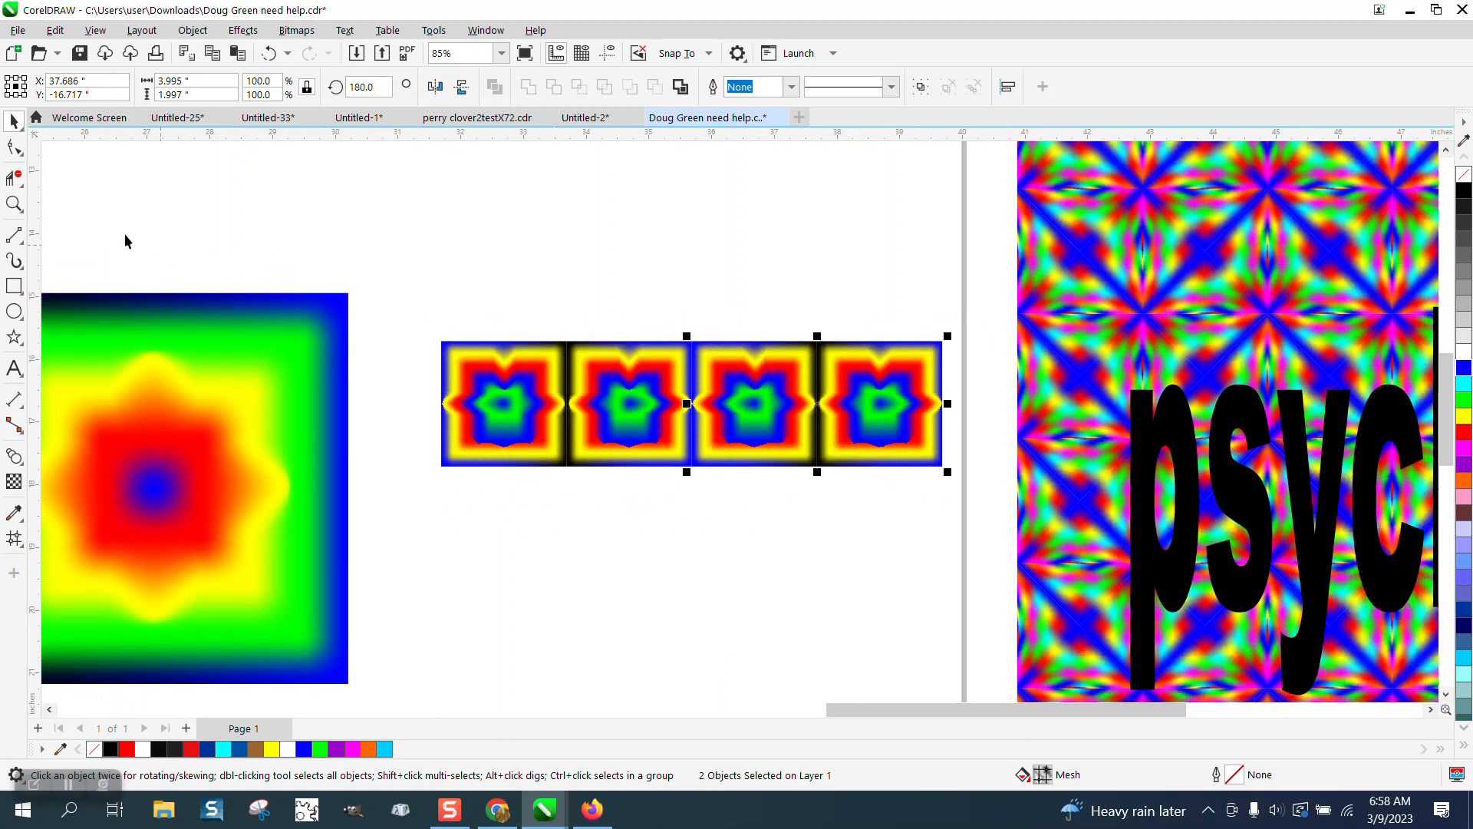
pyautogui.click(14, 203)
pyautogui.moveTo(633, 325); pyautogui.dragTo(710, 383)
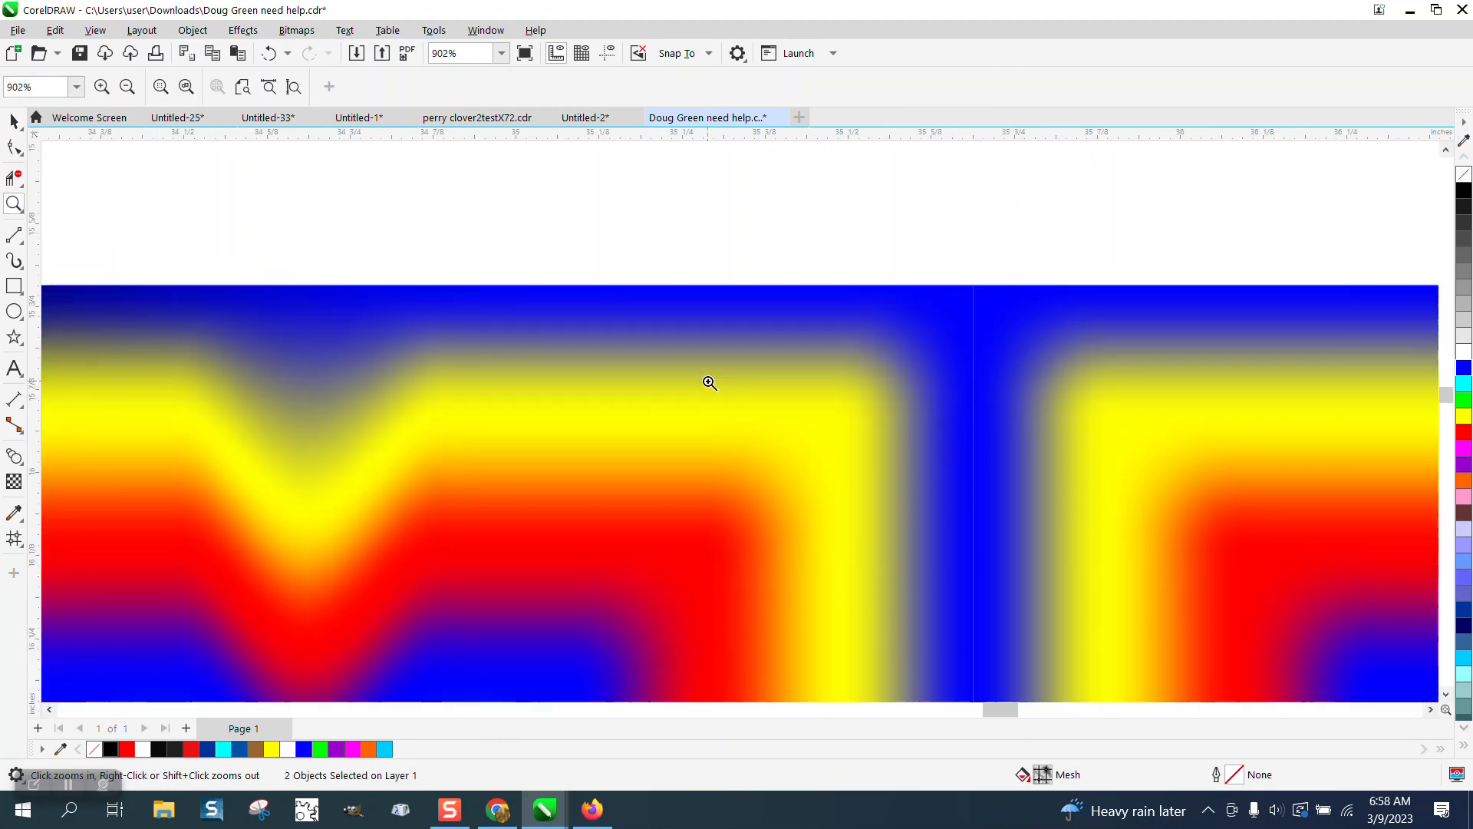
# Step: Delete the middle and rightmost mirrored copies, then reselect the remaining mesh square
pyautogui.scroll(-3, 460, 246)
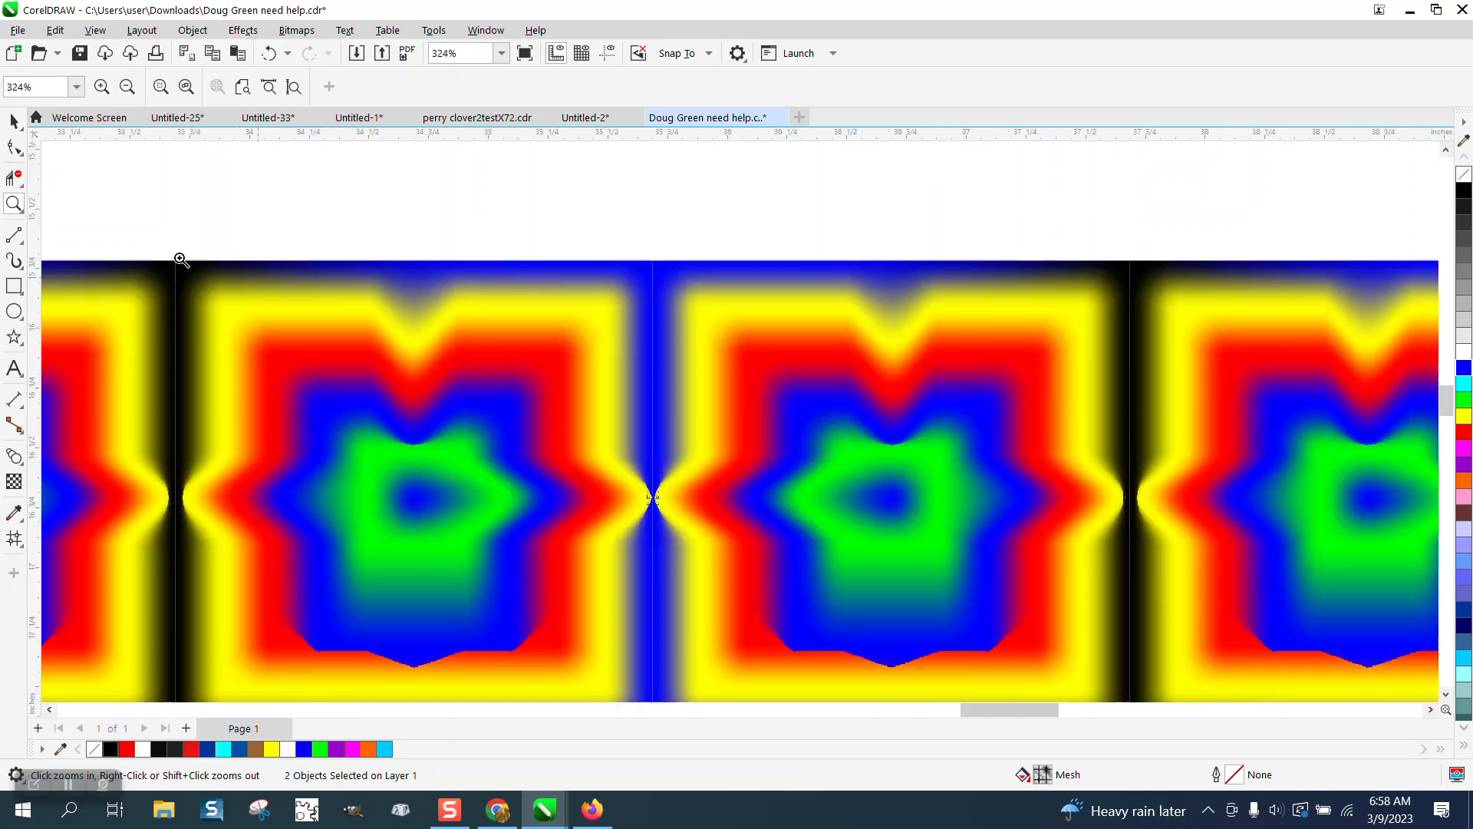
pyautogui.click(14, 121)
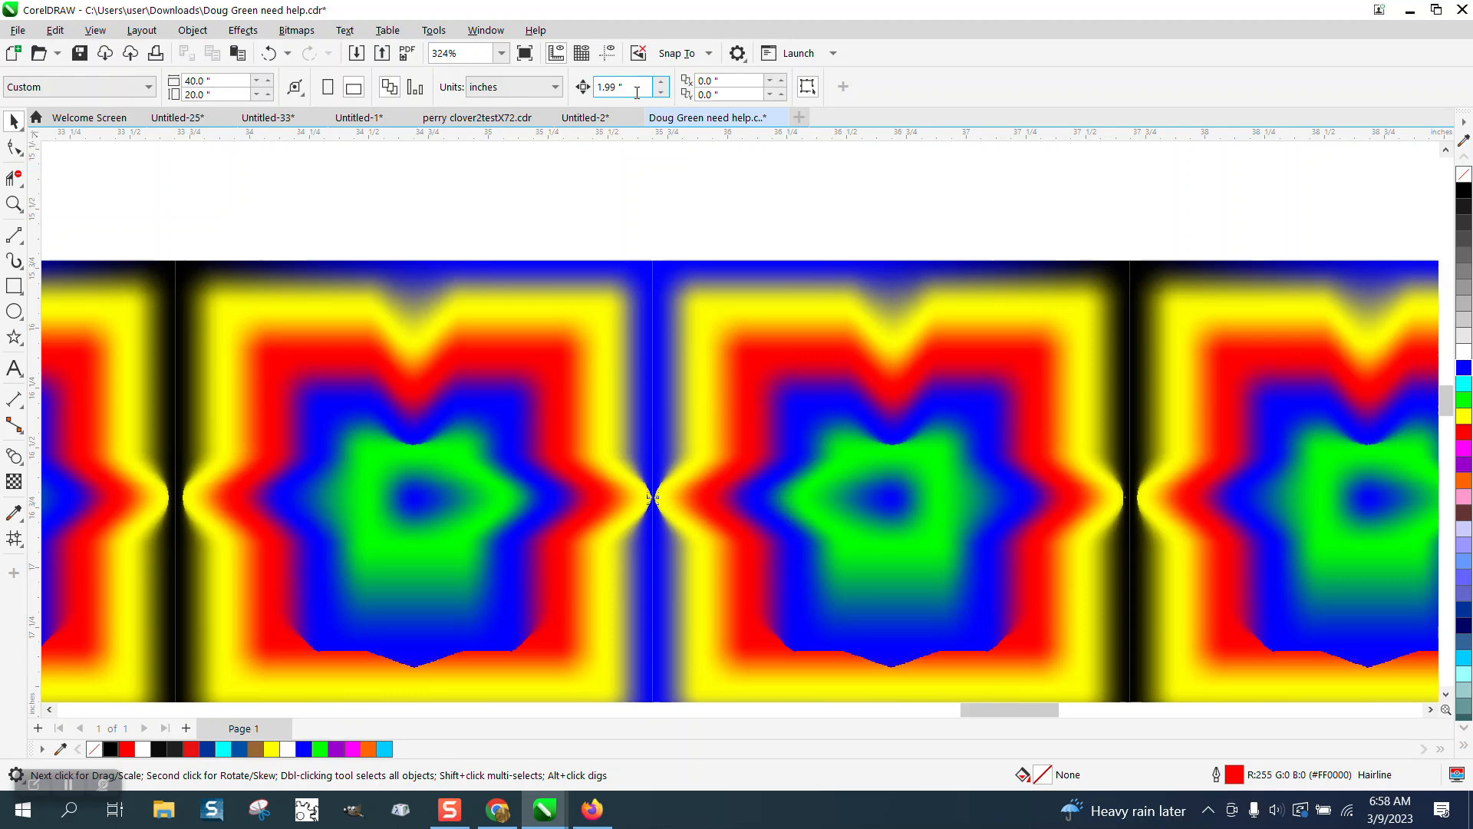
pyautogui.click(793, 305)
pyautogui.press('Delete')
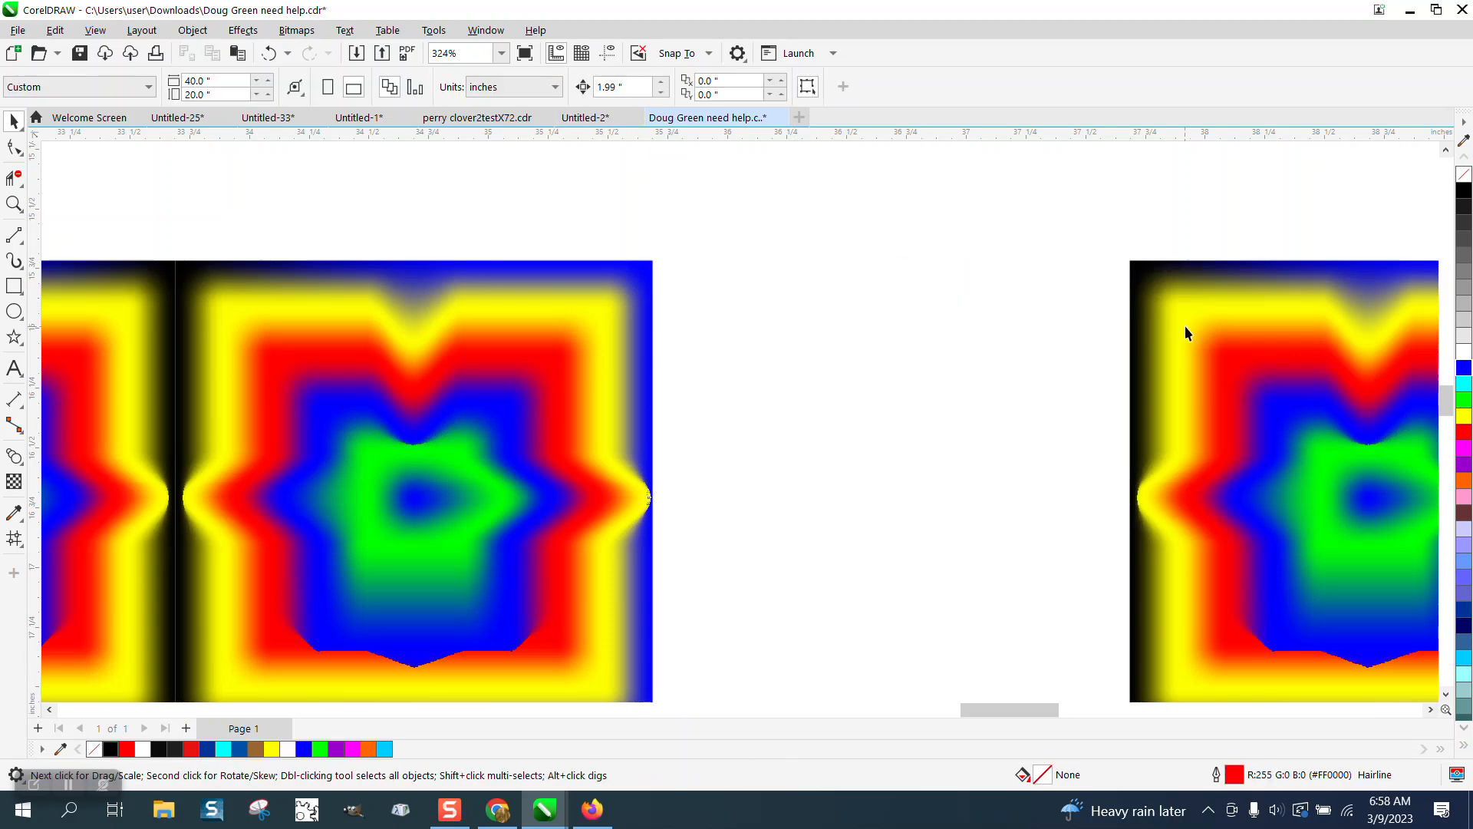
pyautogui.click(1184, 332)
pyautogui.press('Delete')
pyautogui.click(551, 316)
pyautogui.click(560, 222)
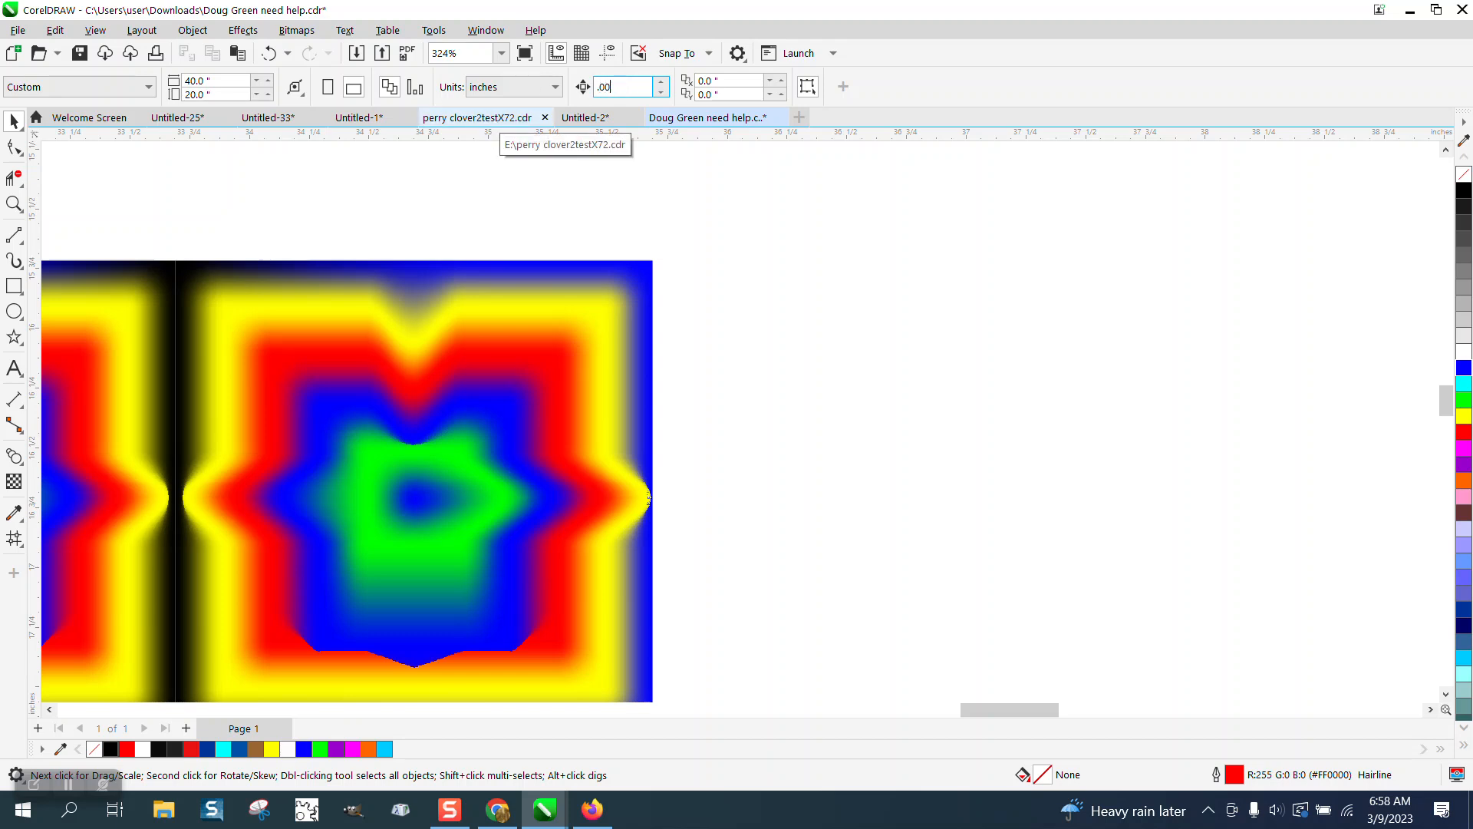
pyautogui.click(570, 270)
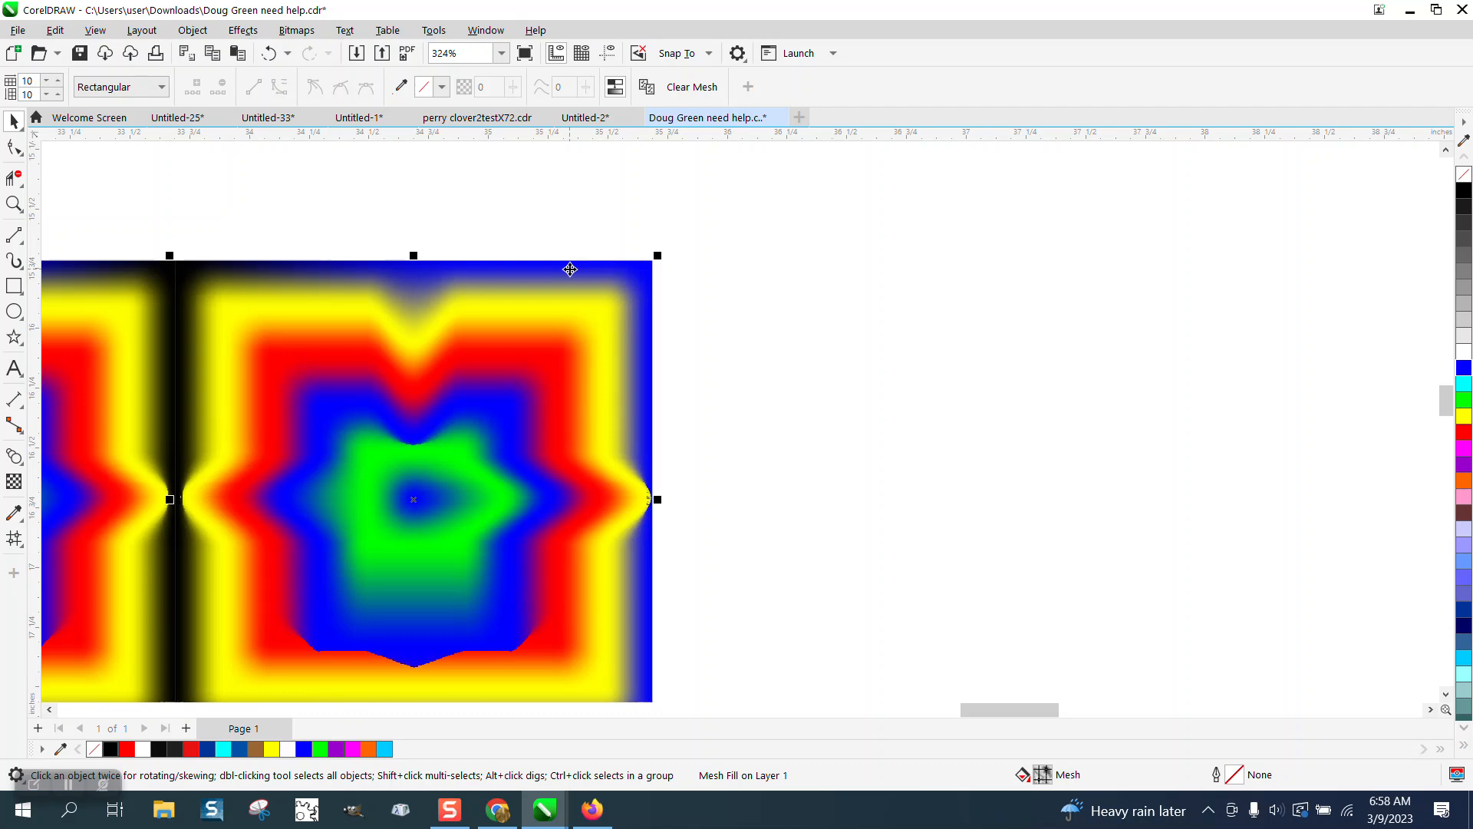
pyautogui.scroll(-4, 572, 271)
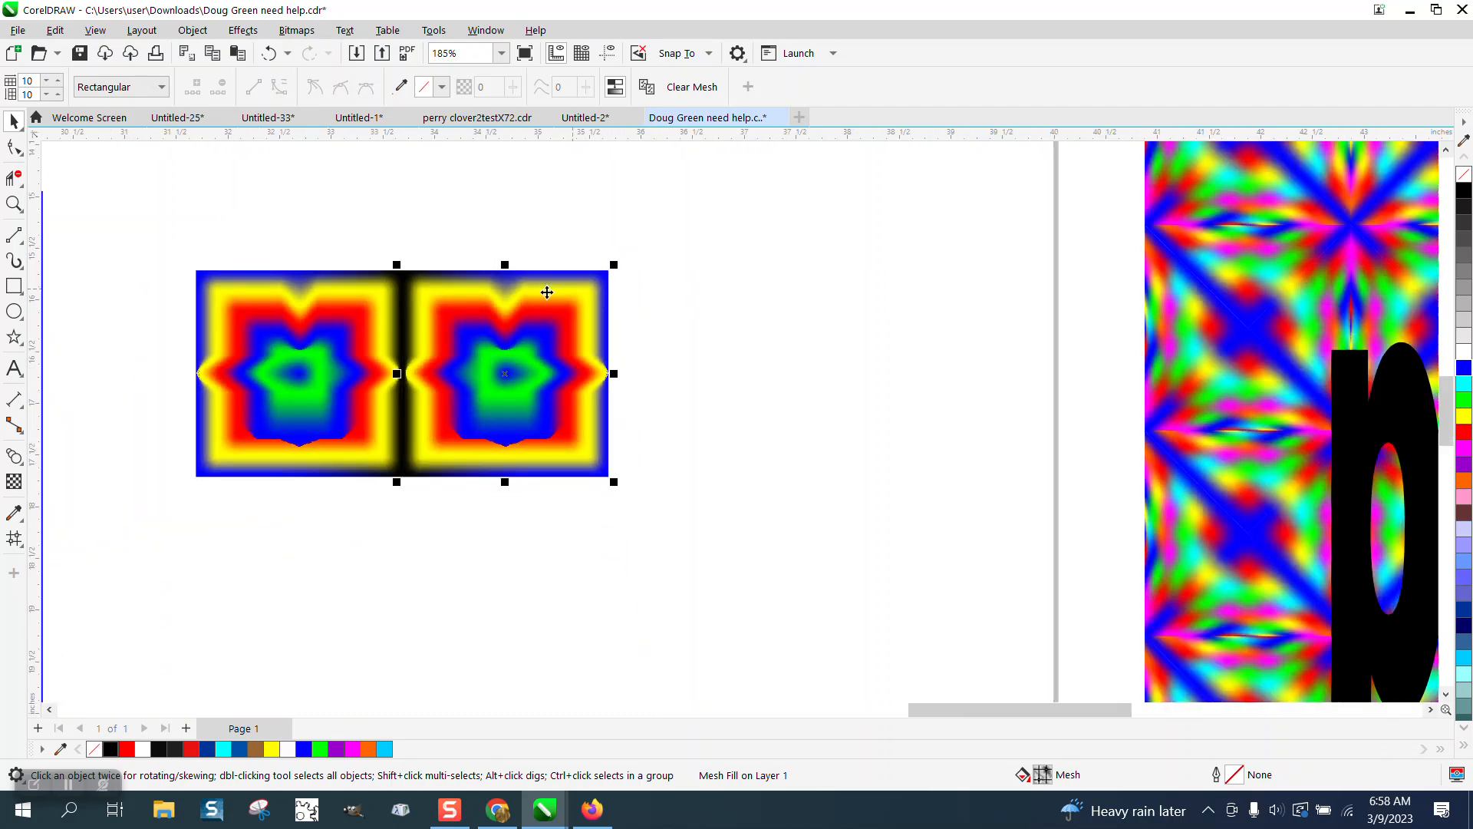
# Step: Copy the mirrored pair to the right, nudge it left to close the seam, and select all four
pyautogui.moveTo(164, 246); pyautogui.dragTo(723, 545)
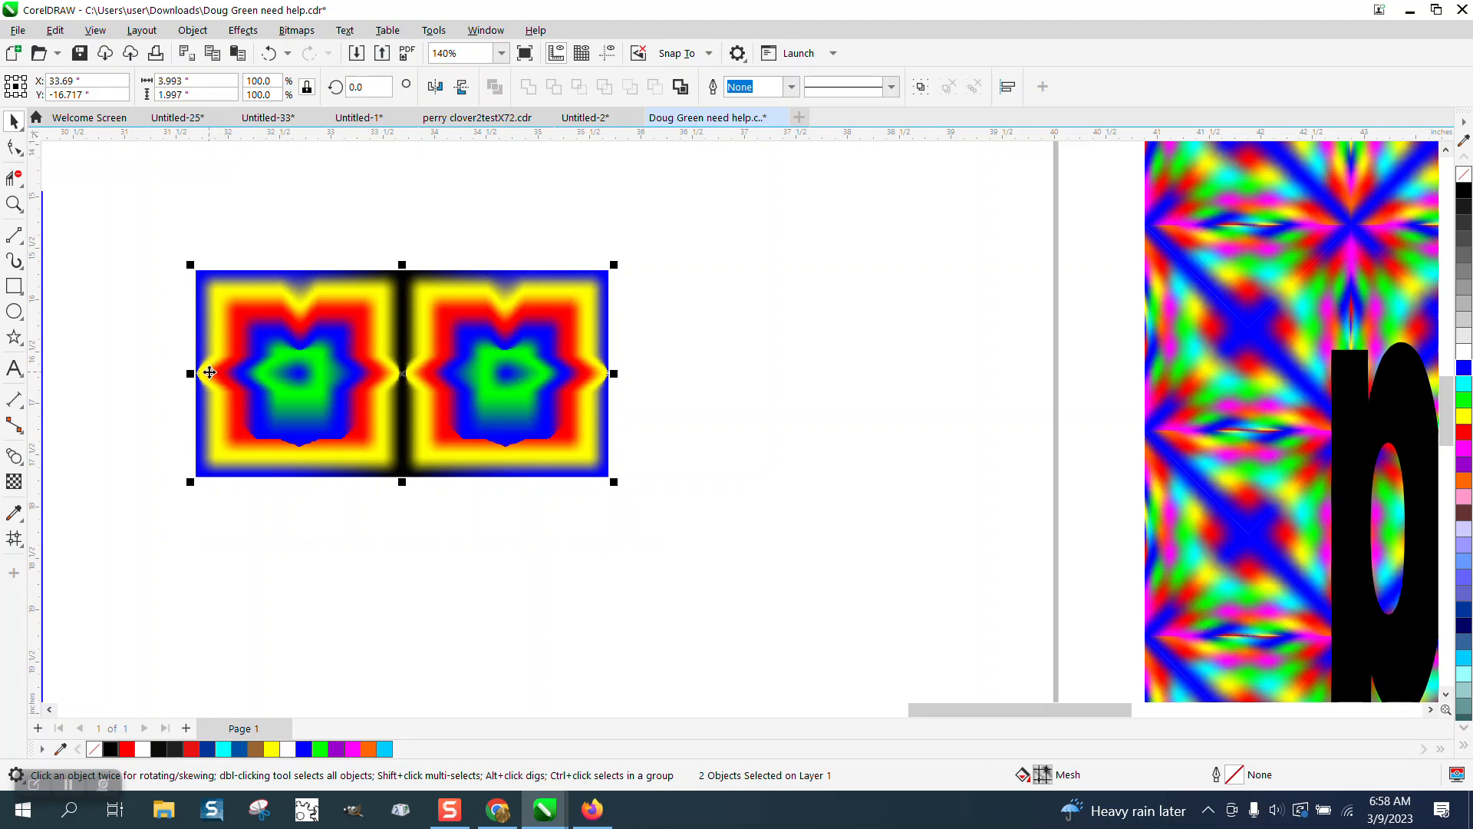
pyautogui.moveTo(209, 372); pyautogui.dragTo(661, 405)
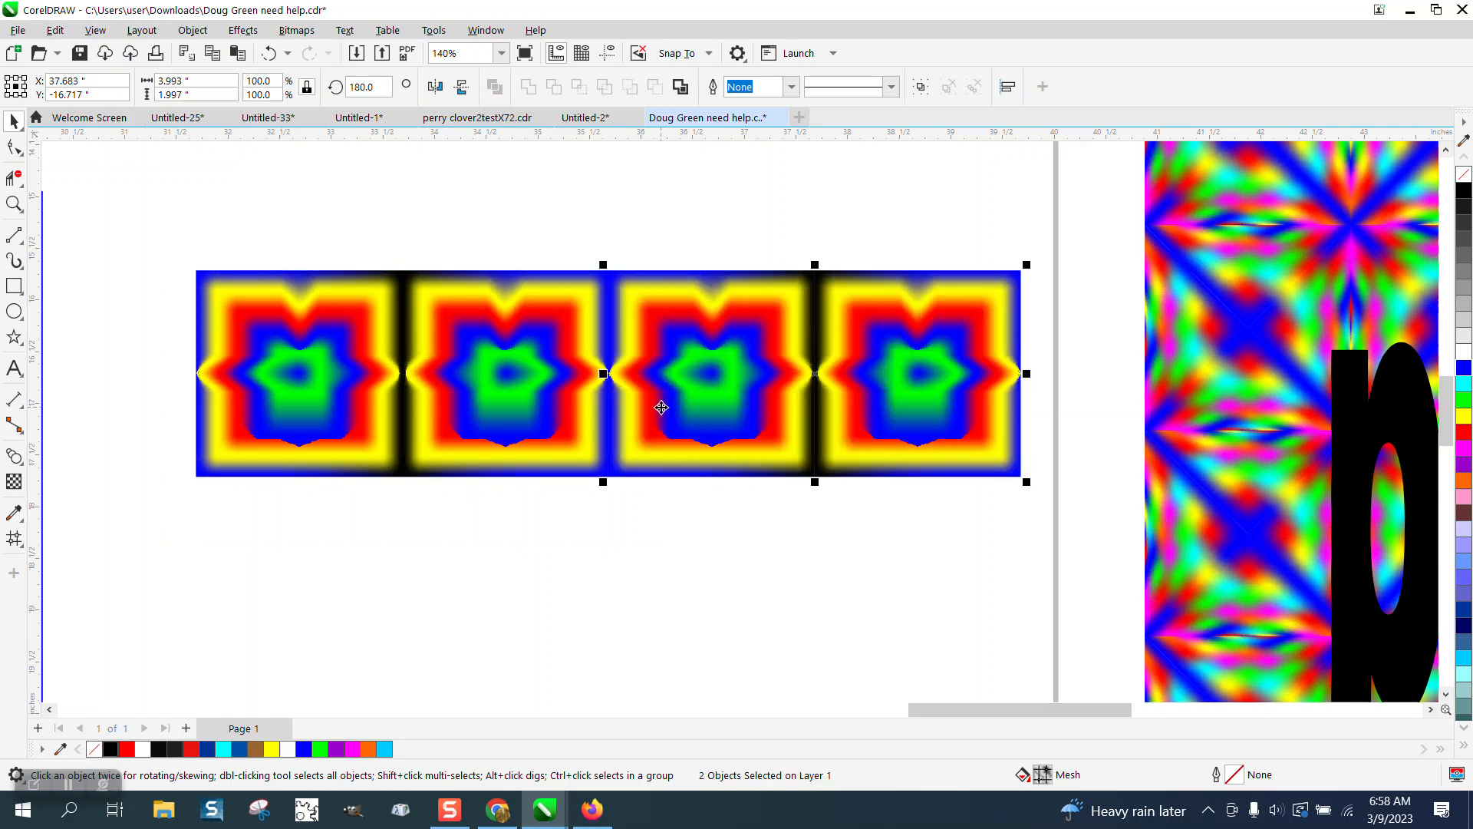
pyautogui.click(14, 203)
pyautogui.moveTo(581, 264); pyautogui.dragTo(671, 342)
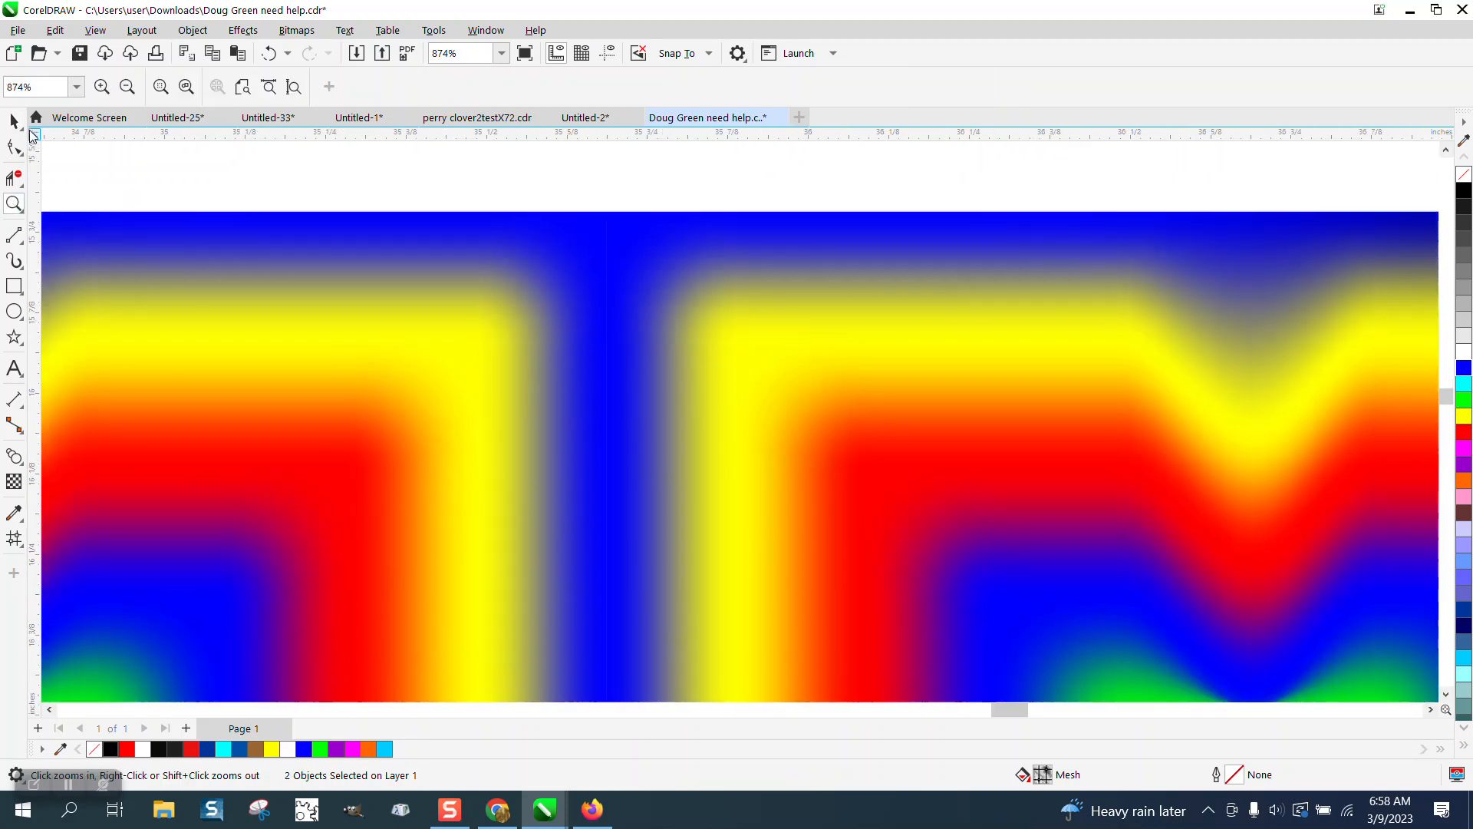
pyautogui.click(15, 123)
pyautogui.scroll(-3, 307, 422)
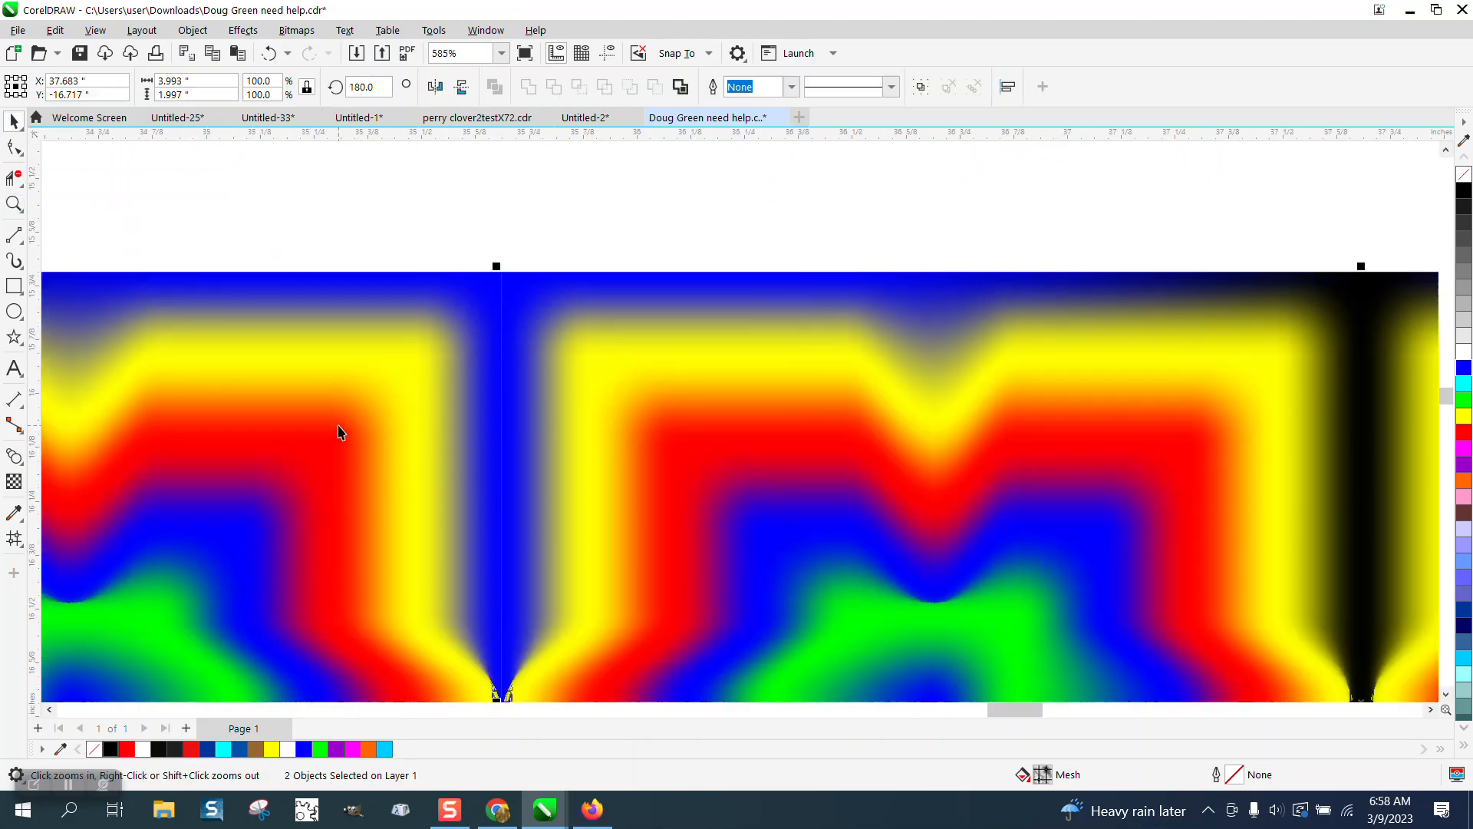
pyautogui.moveTo(779, 435); pyautogui.dragTo(779, 434)
pyautogui.scroll(-3, 783, 345)
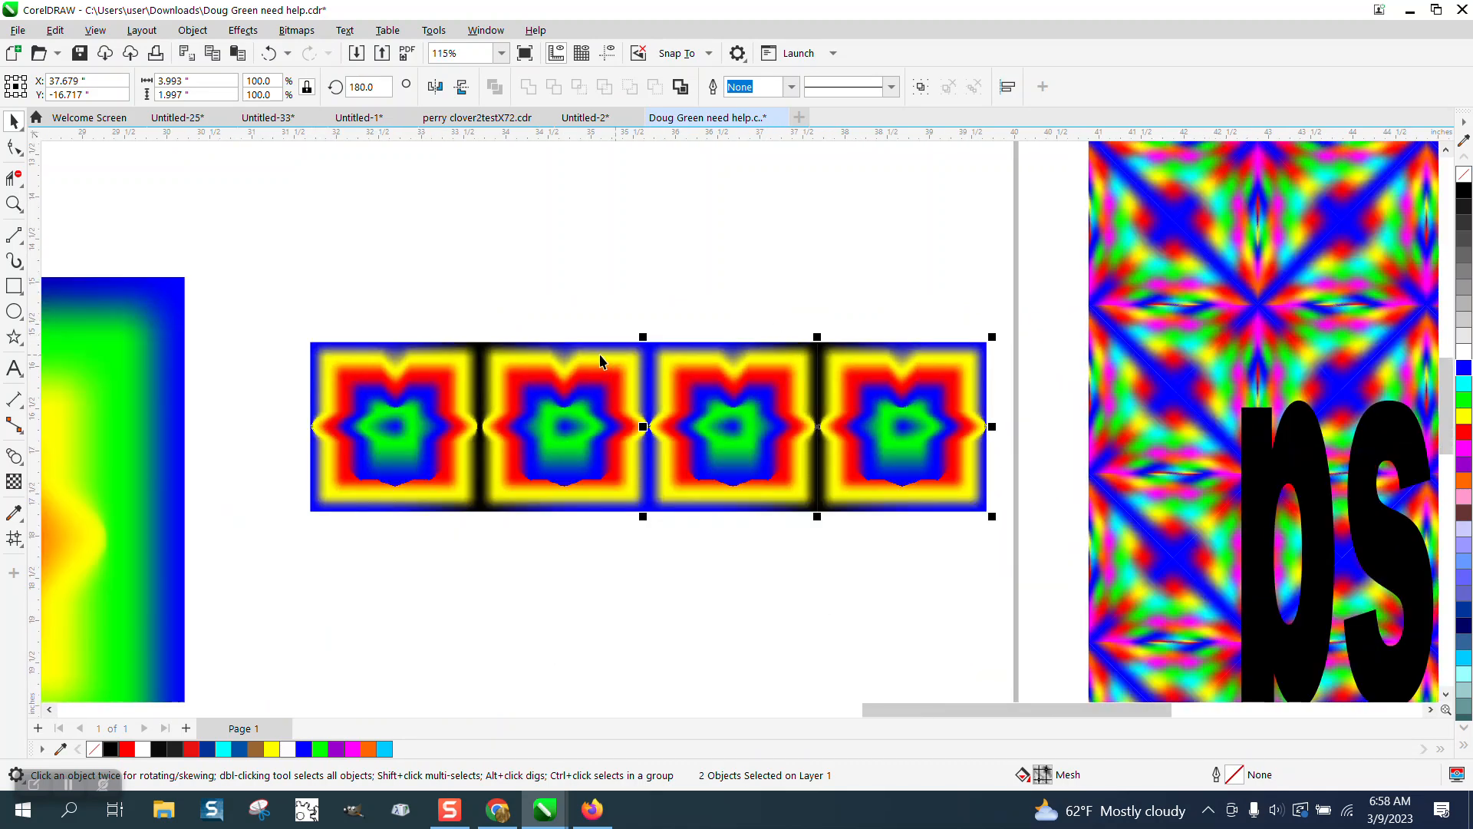
pyautogui.scroll(-1, 601, 361)
pyautogui.moveTo(323, 291); pyautogui.dragTo(971, 549)
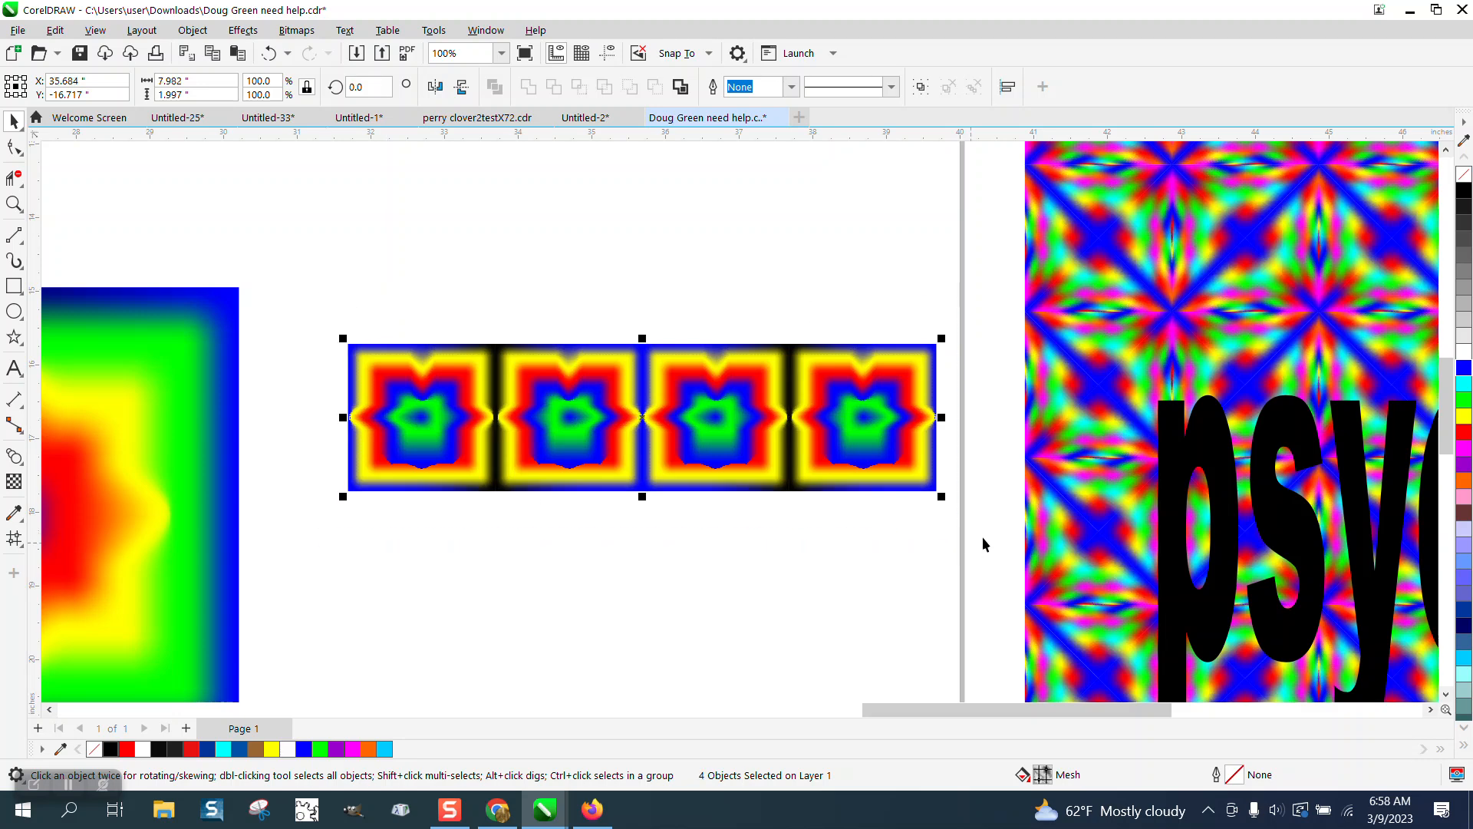
# Step: Drop a vertically flipped copy of the four-tile row flush beneath the original row
pyautogui.moveTo(643, 338); pyautogui.dragTo(626, 488)
pyautogui.moveTo(524, 495); pyautogui.dragTo(524, 494)
pyautogui.scroll(-1, 476, 408)
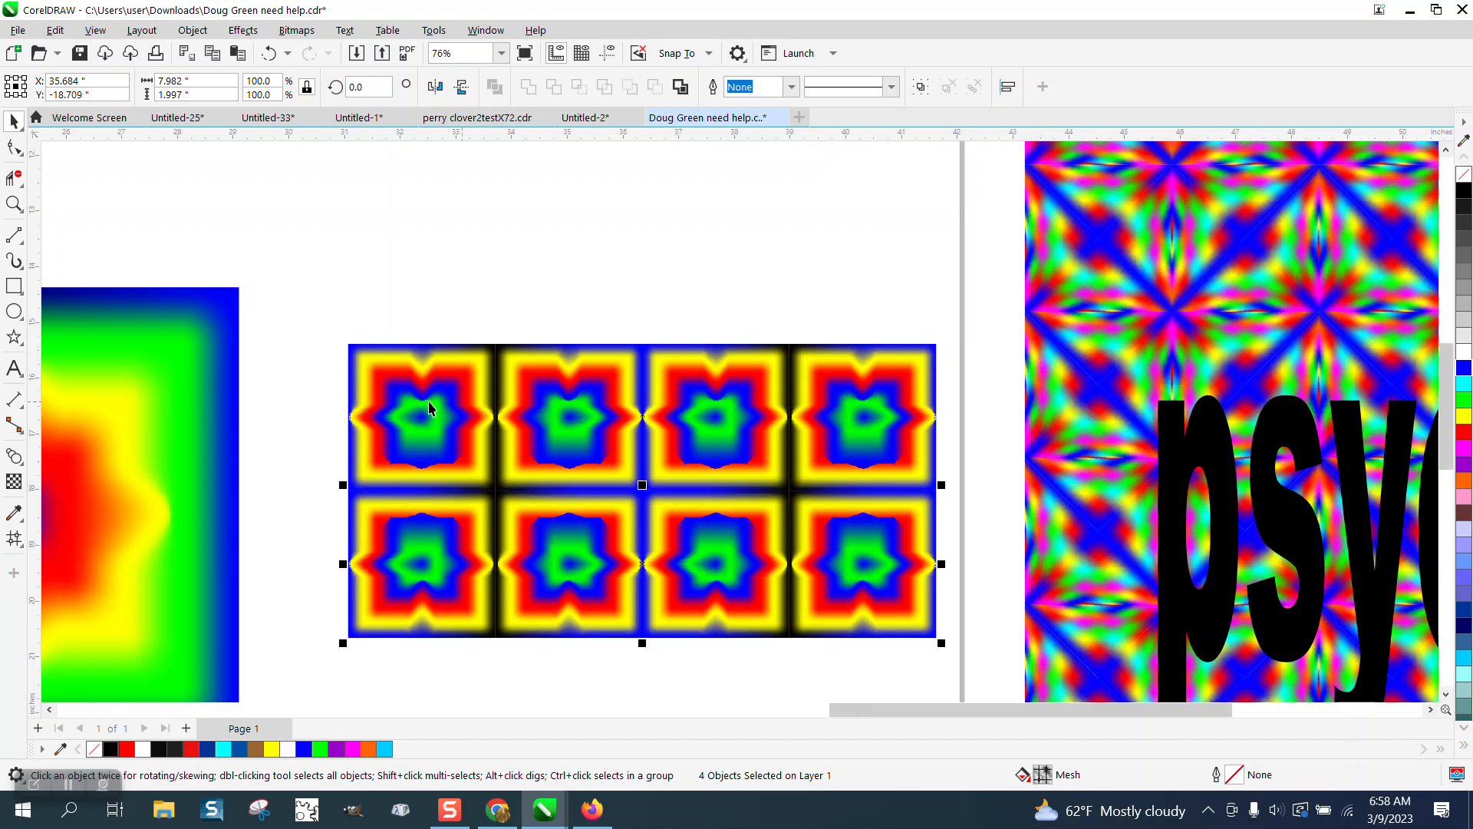
# Step: Zoom in on the eight-tile star mesh grid, deselect it, and inspect the seams
pyautogui.click(14, 203)
pyautogui.moveTo(382, 374); pyautogui.dragTo(915, 639)
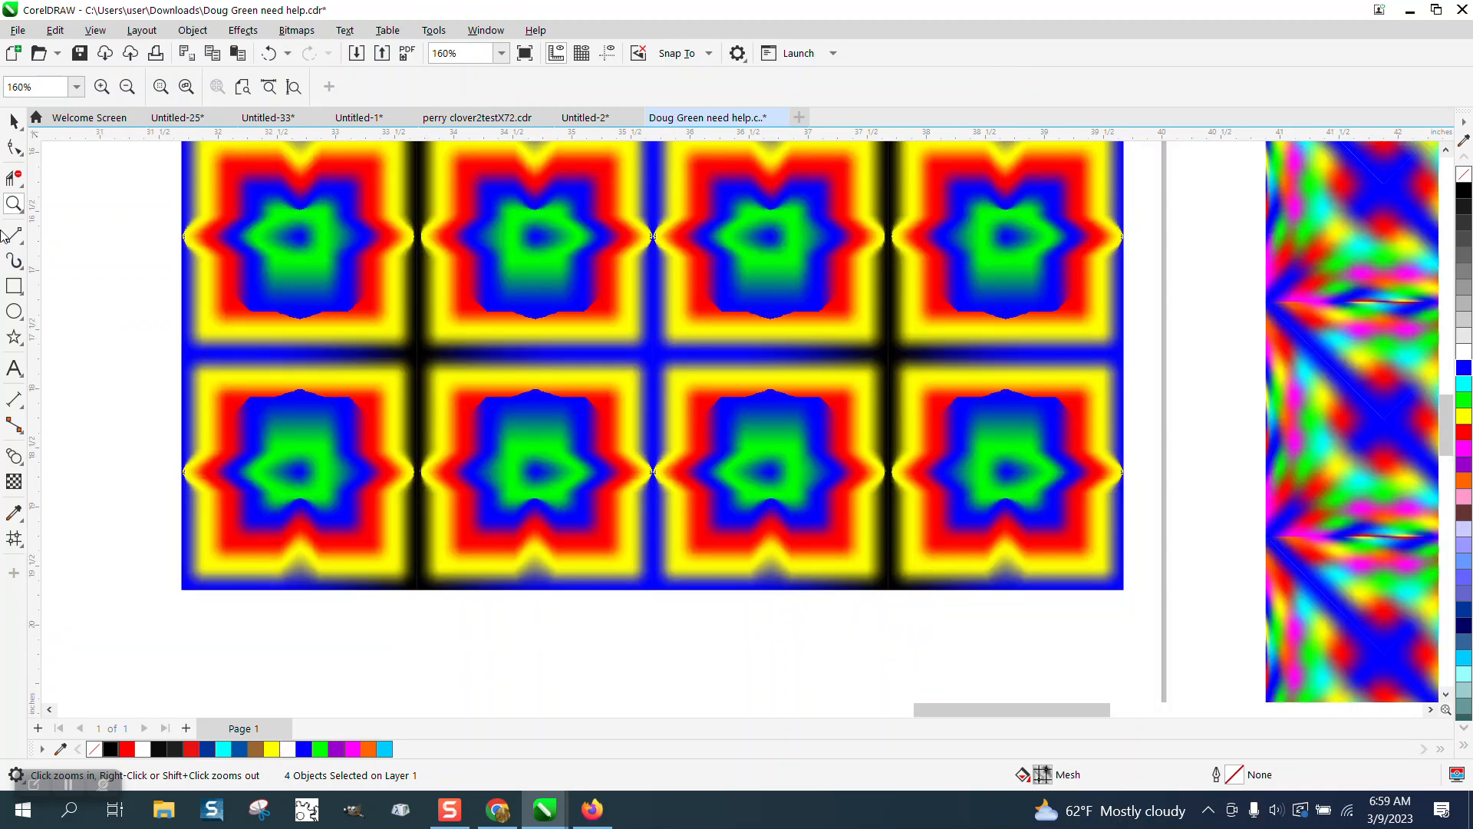
pyautogui.click(14, 122)
pyautogui.click(71, 171)
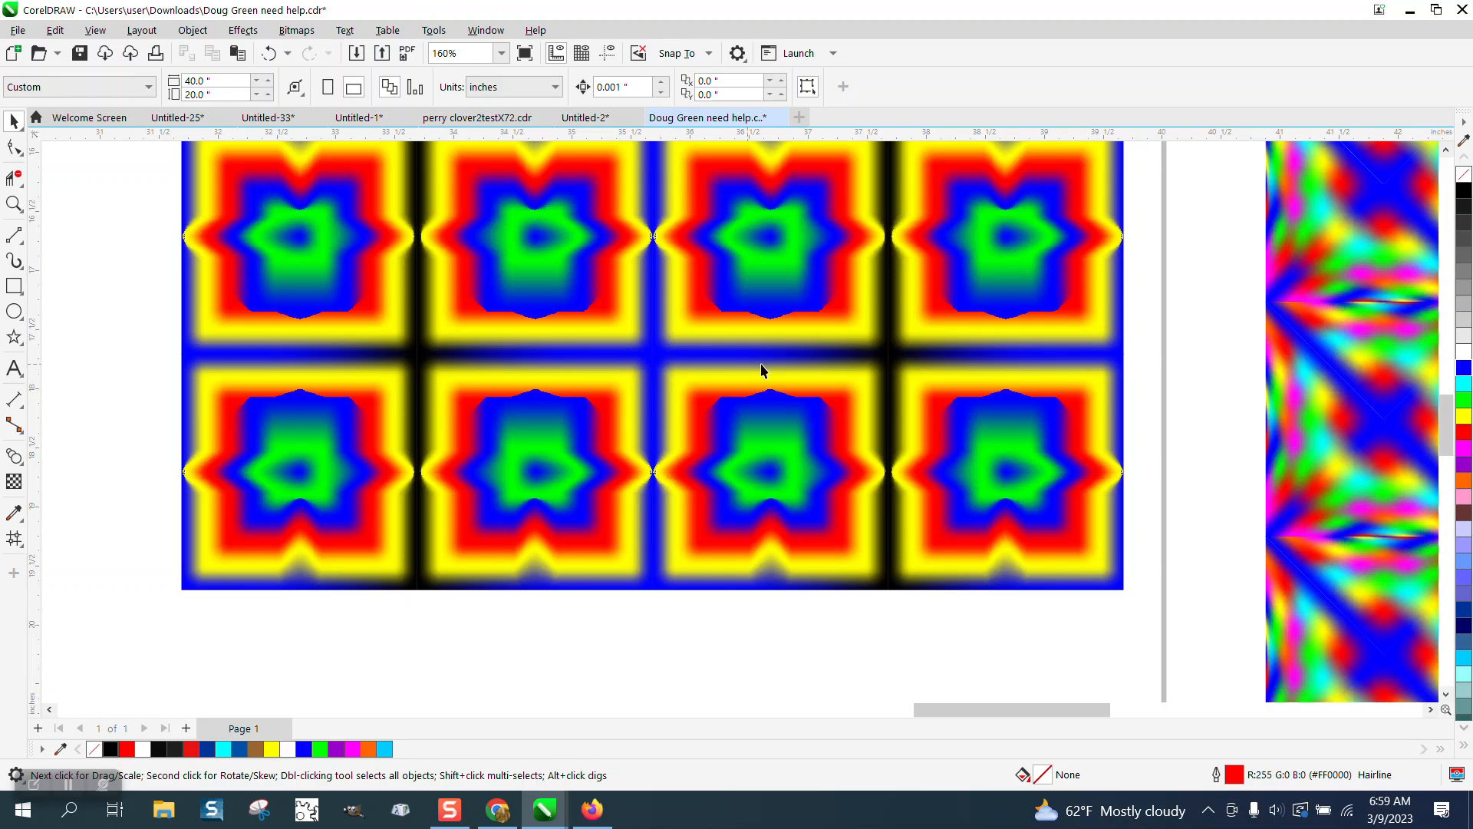
pyautogui.scroll(-3, 873, 569)
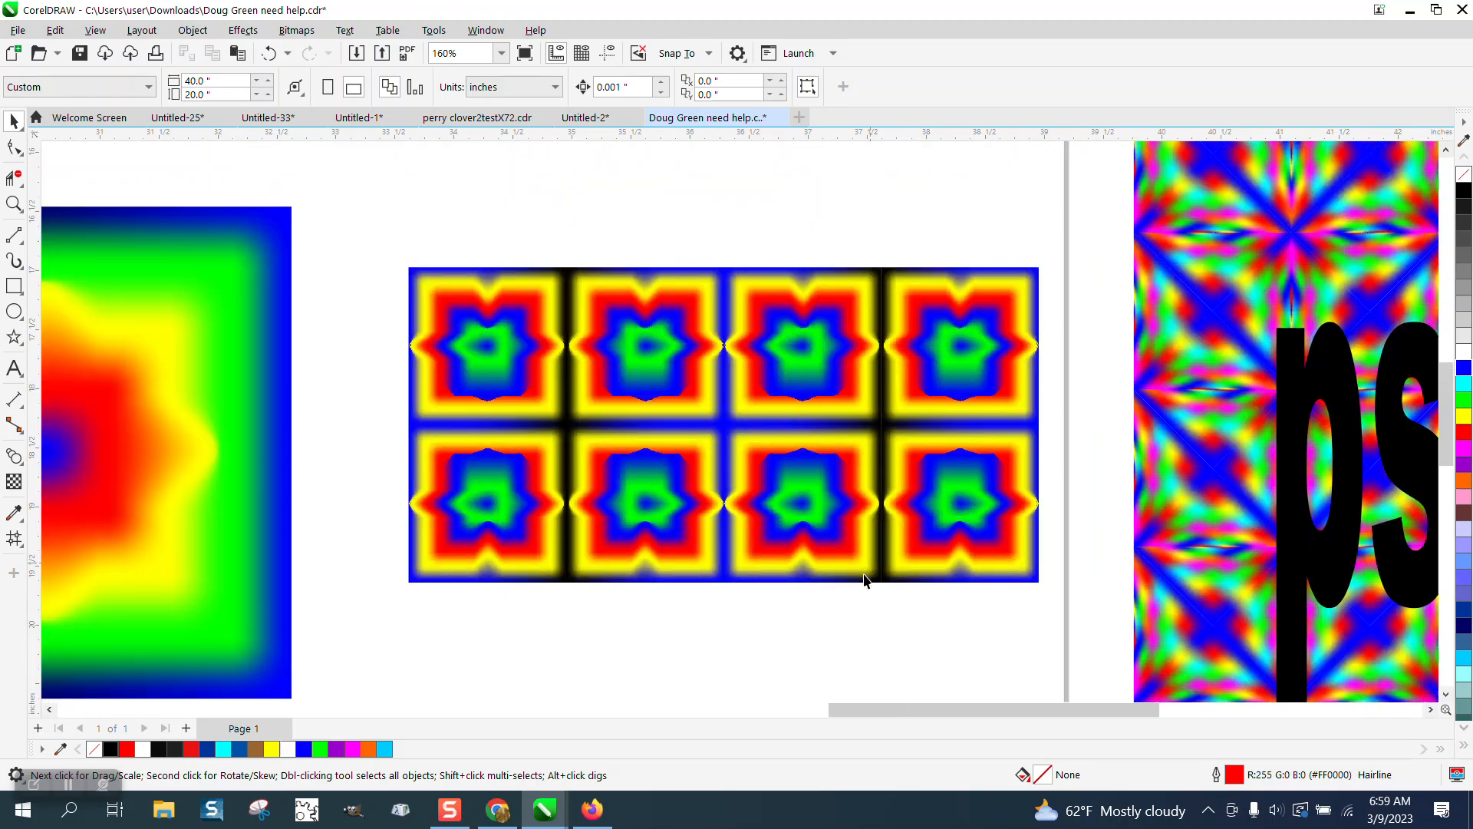
pyautogui.scroll(-1, 863, 580)
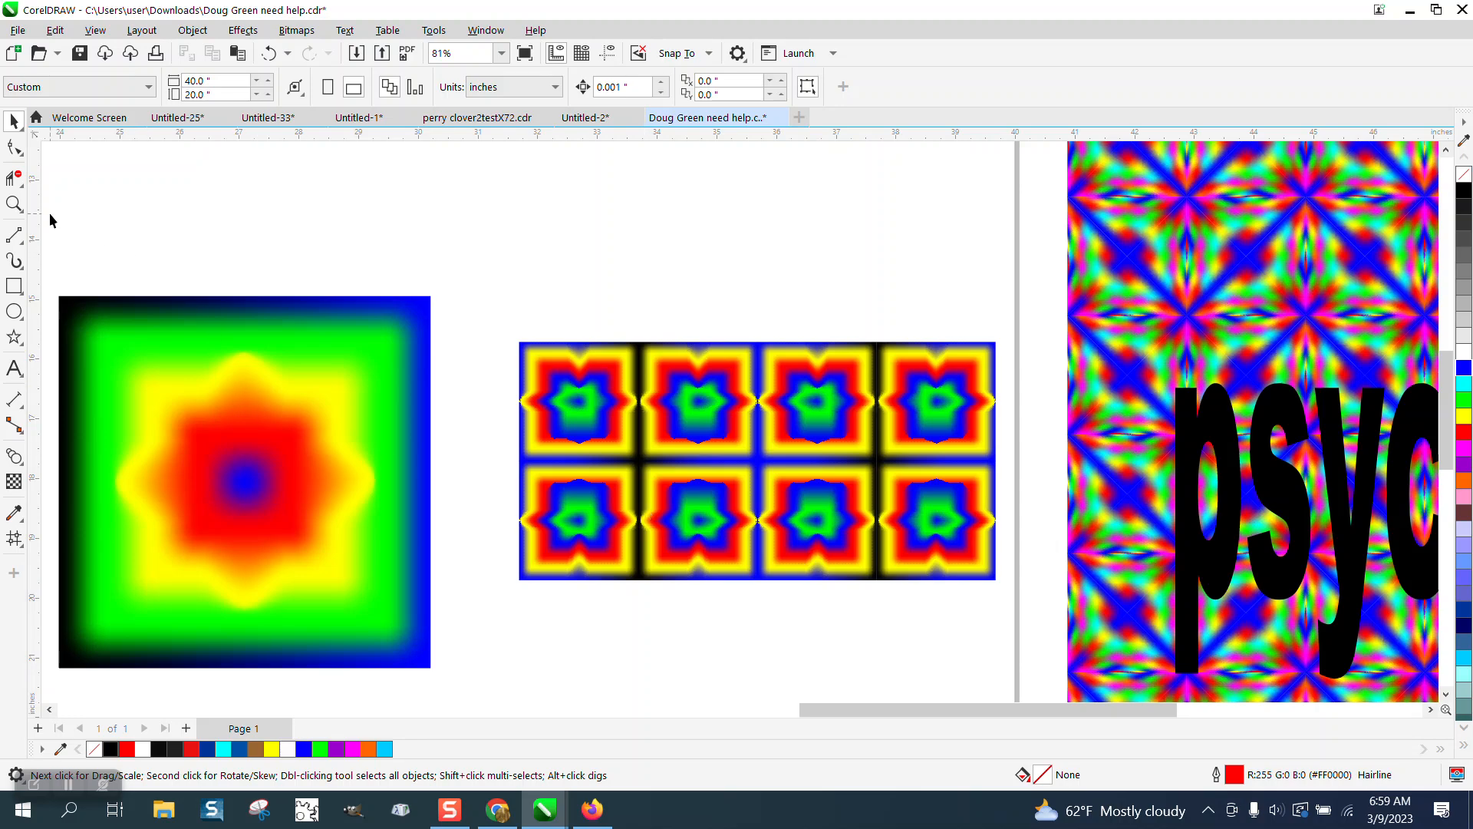
pyautogui.click(14, 203)
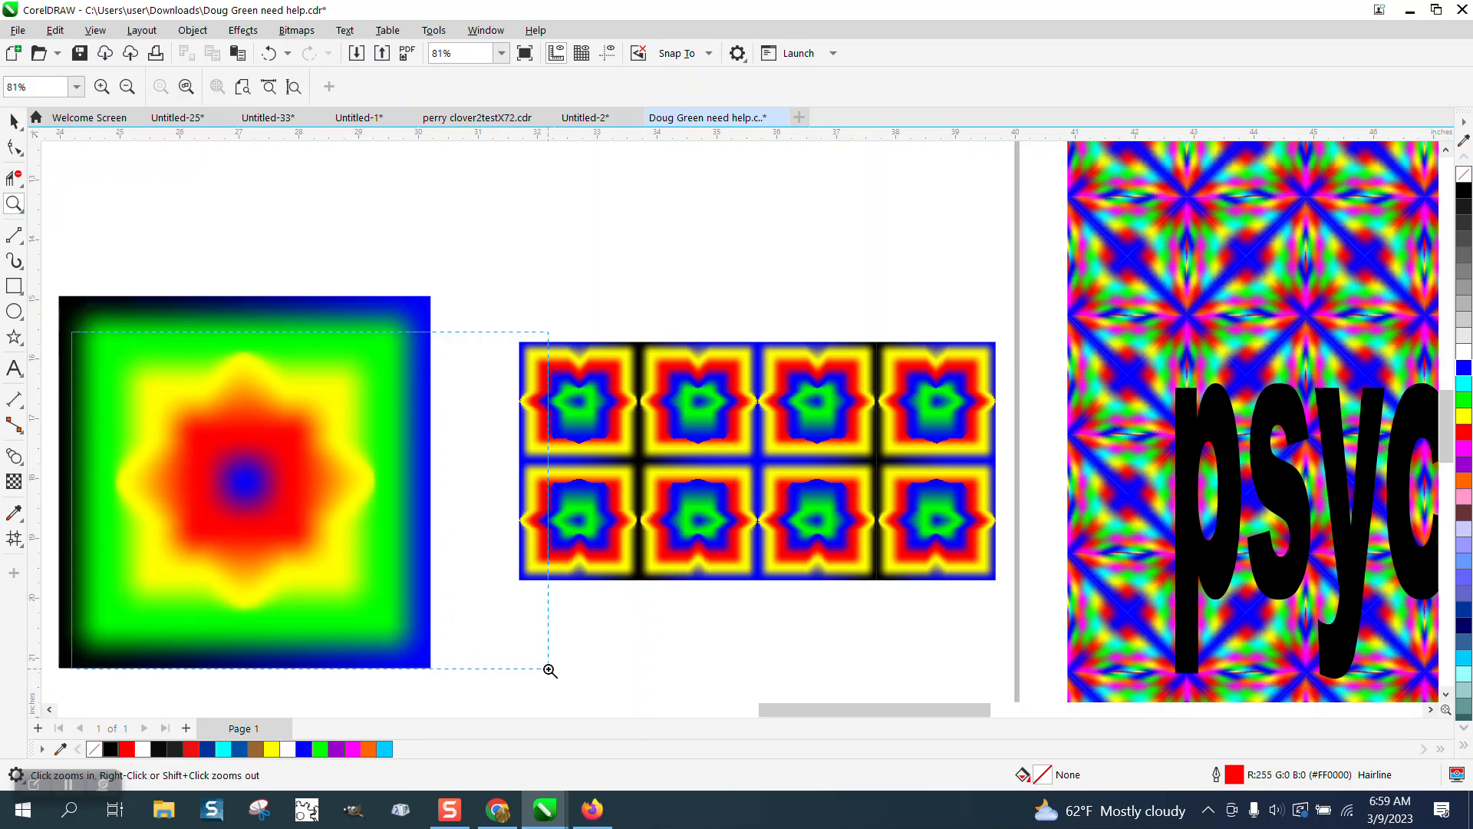